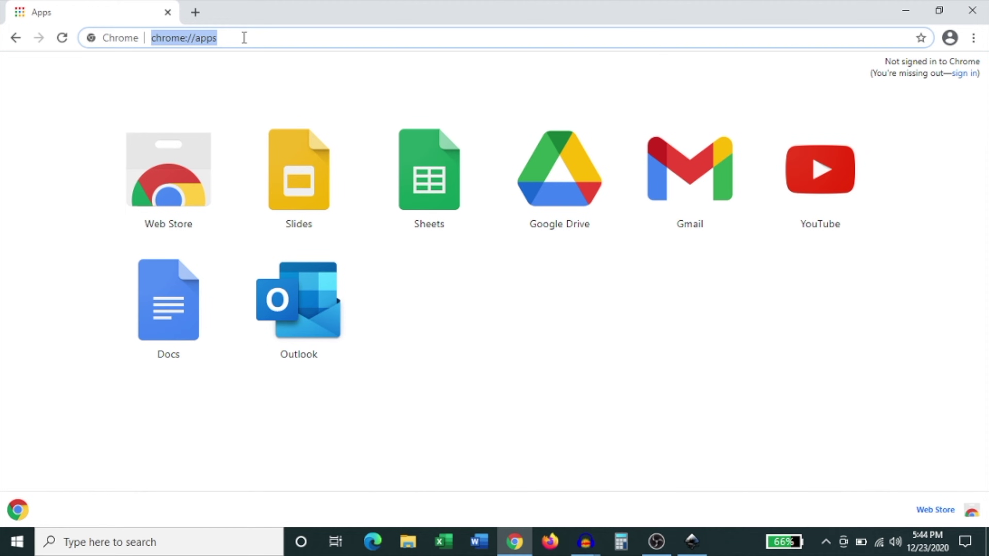
# Step: Go to support.brother.com/windows in the browser
pyautogui.press('BackSpace')
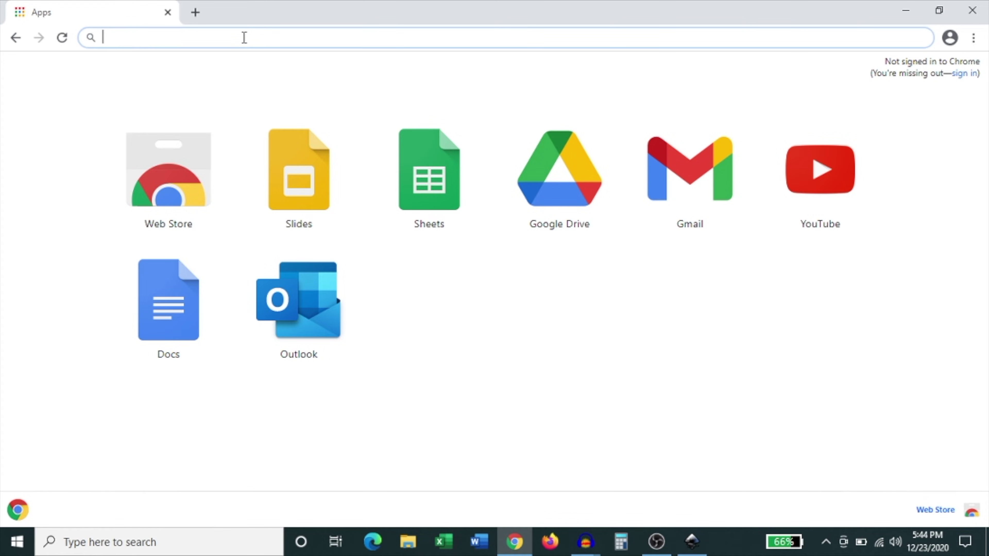
pyautogui.write('su')
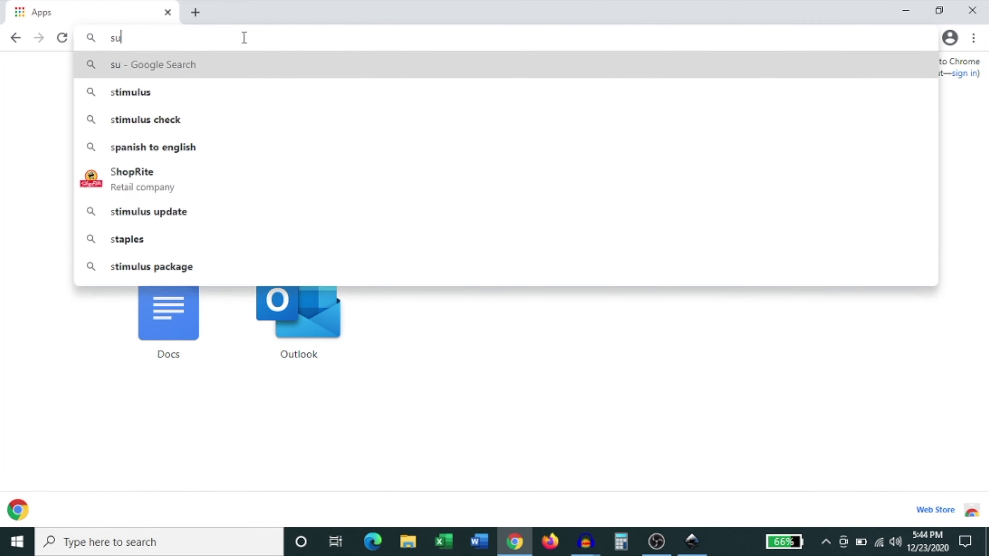
pyautogui.write('pport')
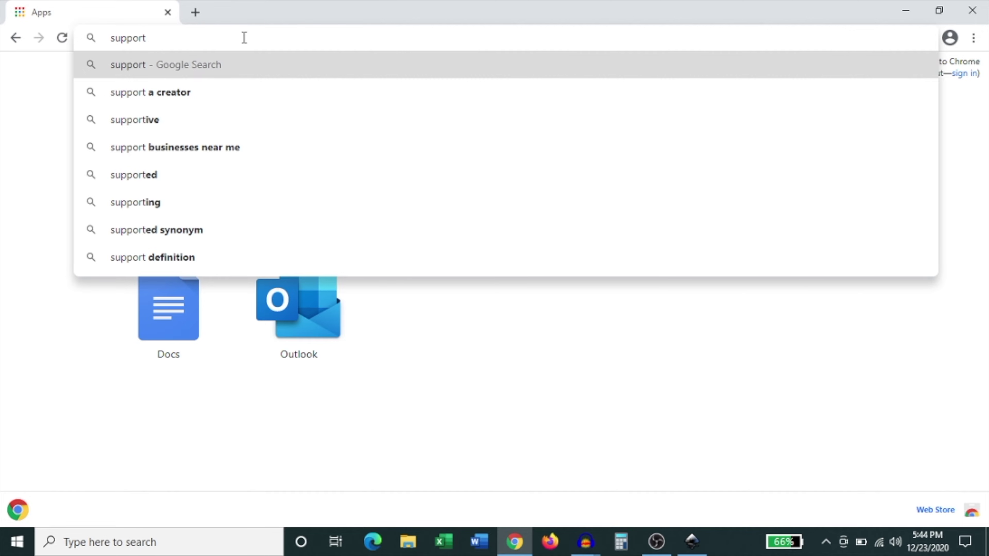
pyautogui.write('.brother.com/')
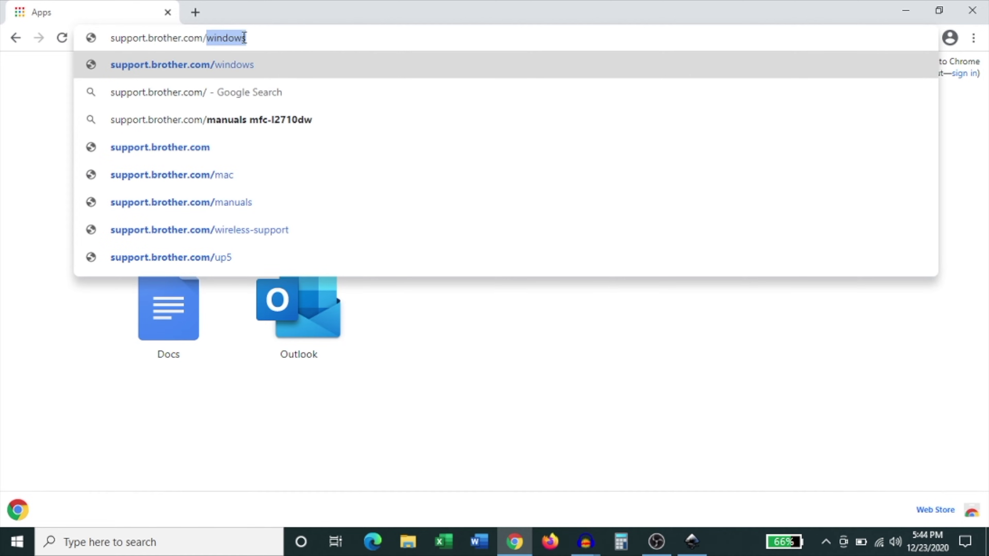
pyautogui.write('windows')
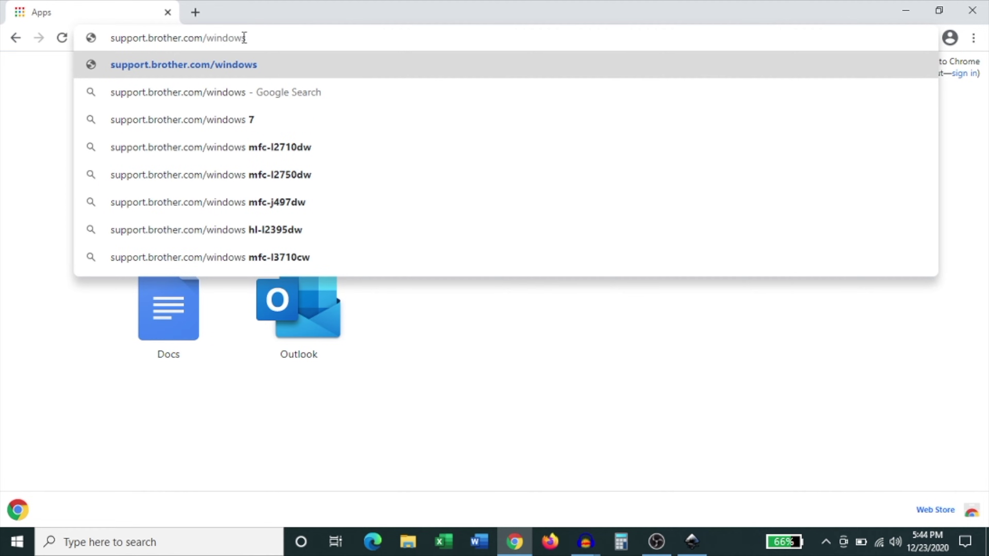
pyautogui.press('Return')
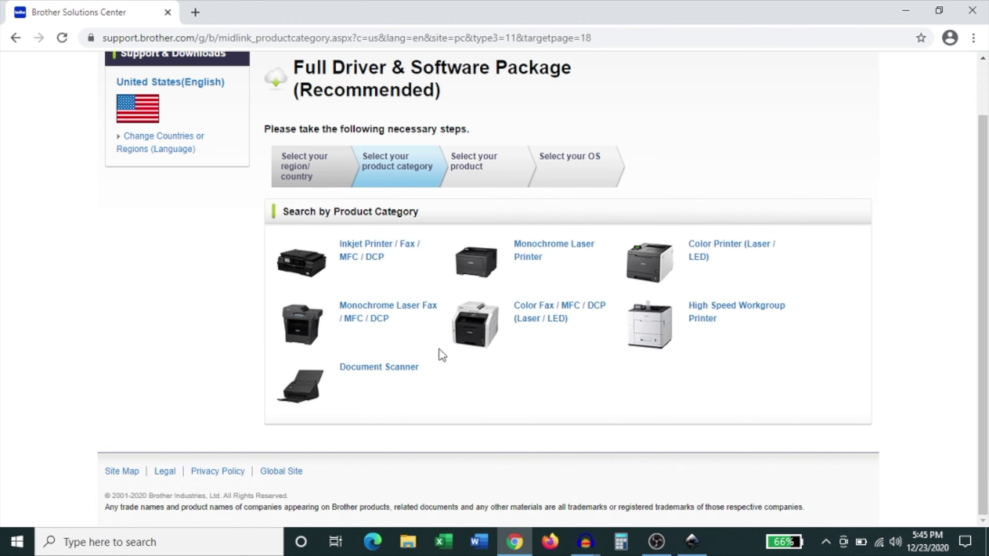
# Step: Open the Document Scanner category and the DS-640 driver page
pyautogui.click(370, 373)
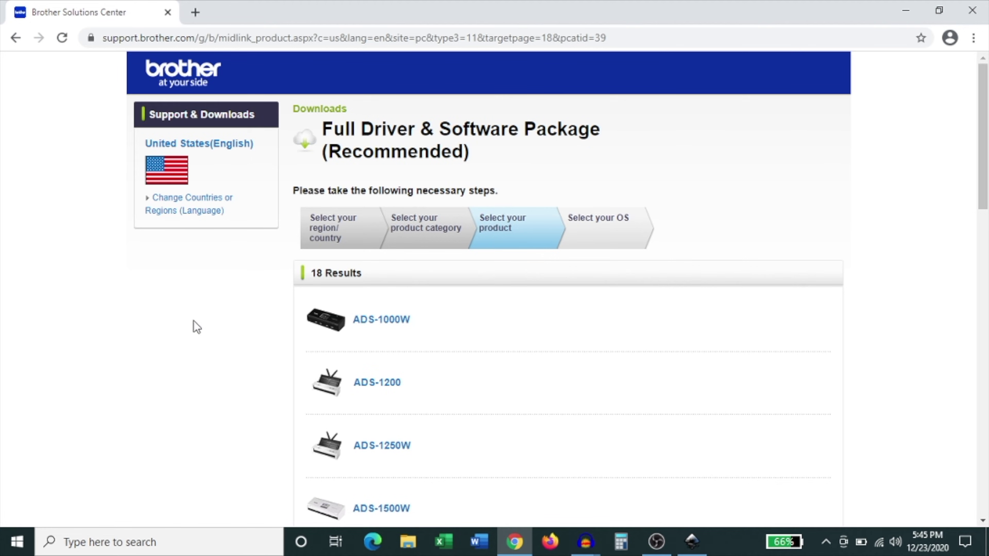
pyautogui.scroll(-15, 201, 328)
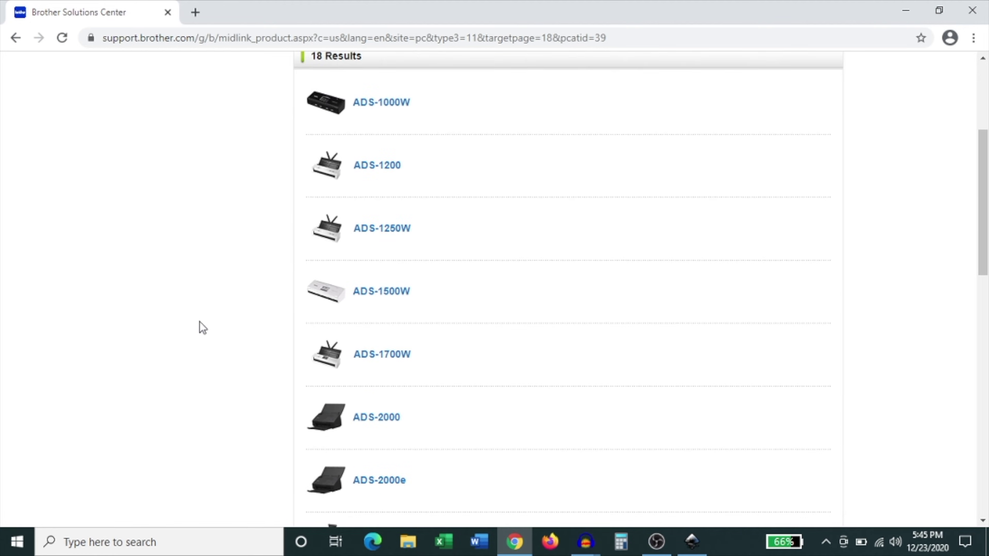
pyautogui.click(371, 324)
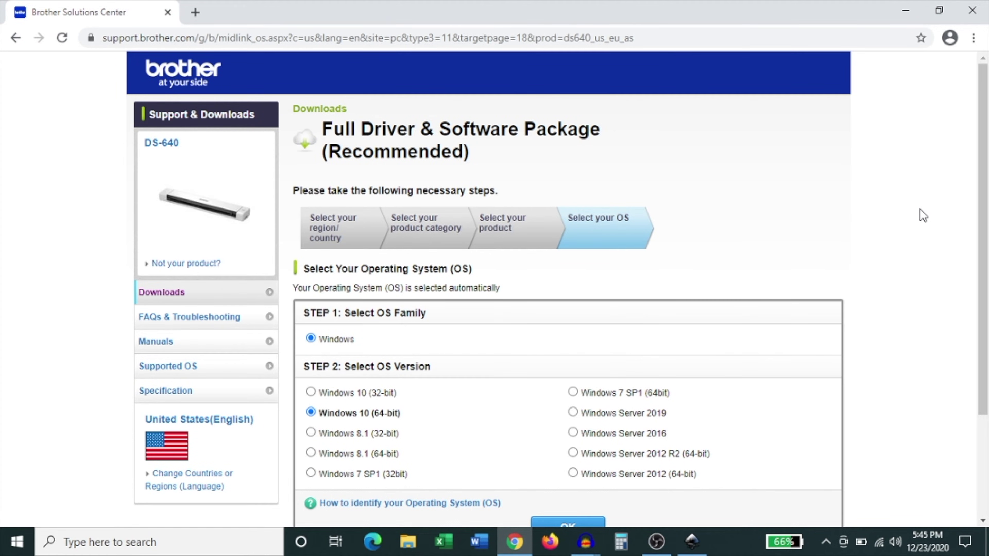
pyautogui.scroll(-2, 923, 216)
pyautogui.click(23, 546)
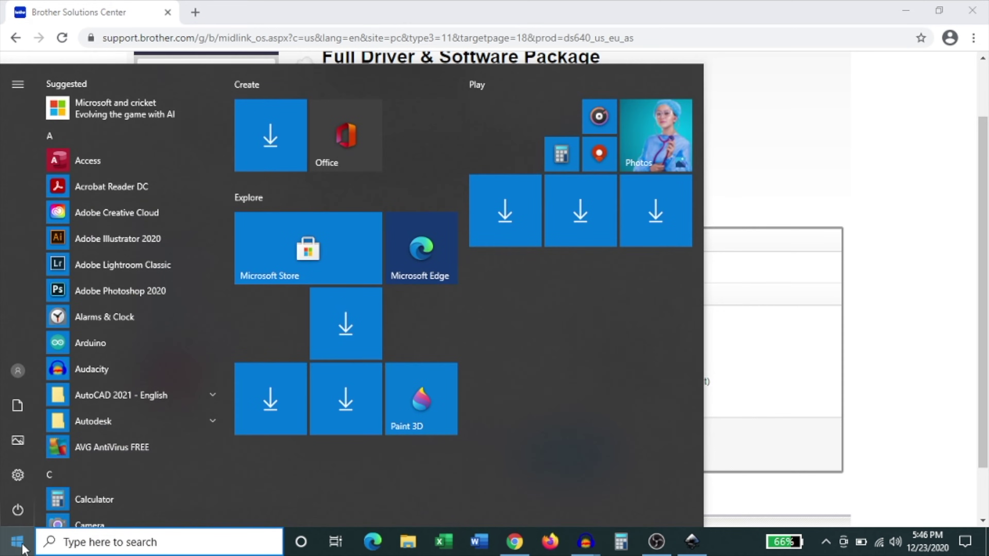
# Step: Check Settings > System > About for 64-bit Windows 10 Home, then return to Chrome
pyautogui.click(19, 476)
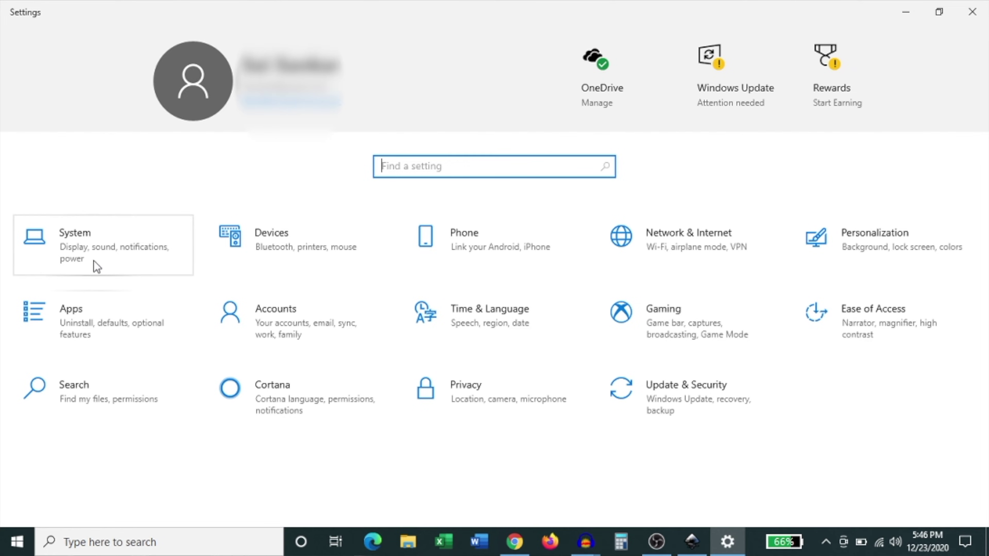
pyautogui.click(94, 261)
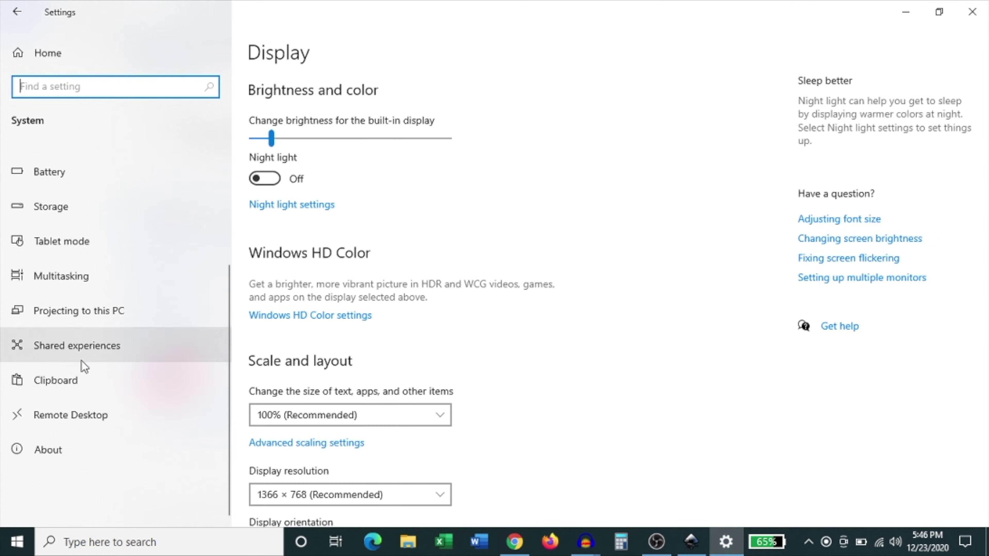
pyautogui.click(59, 449)
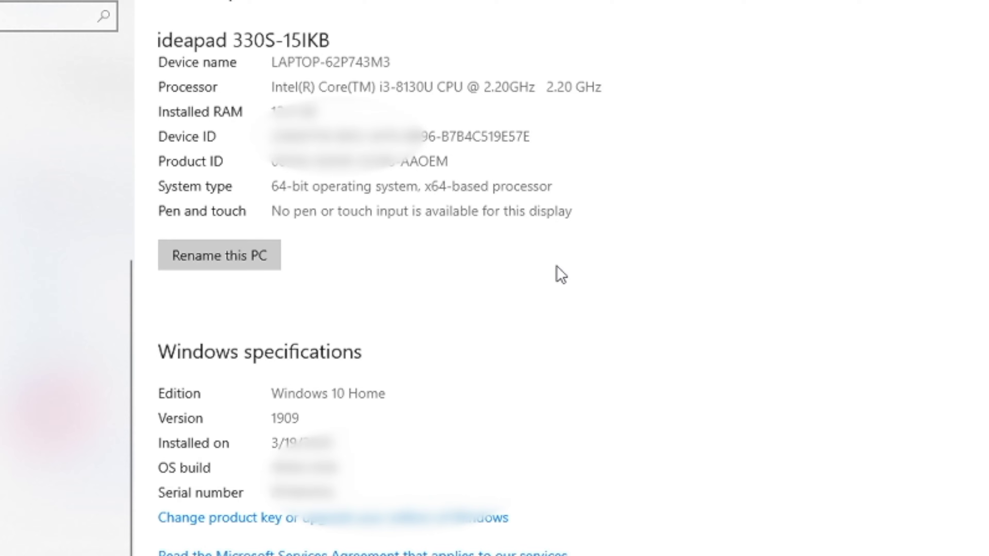
pyautogui.click(514, 542)
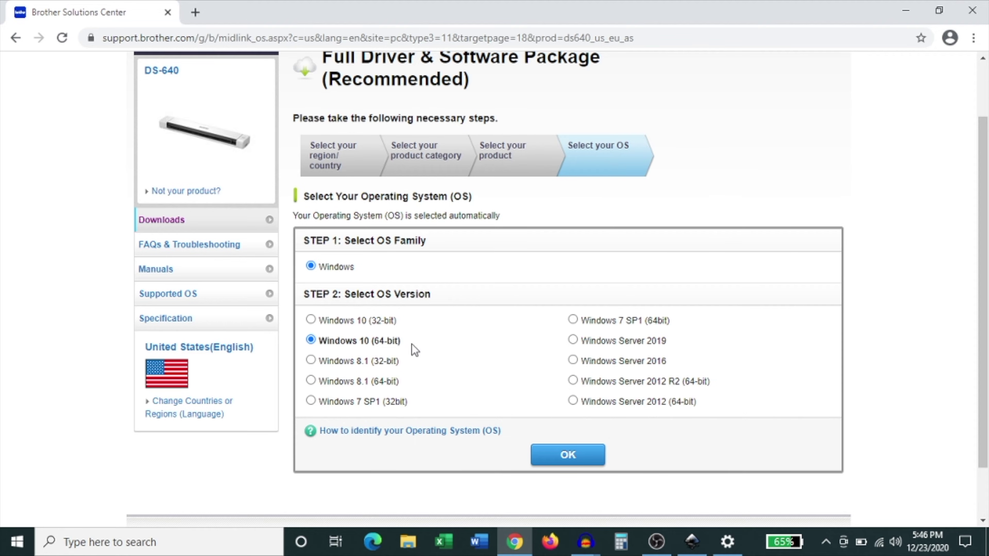
# Step: Confirm Windows 10 (64-bit), agree to the EULA, download the full package and launch it
pyautogui.click(553, 457)
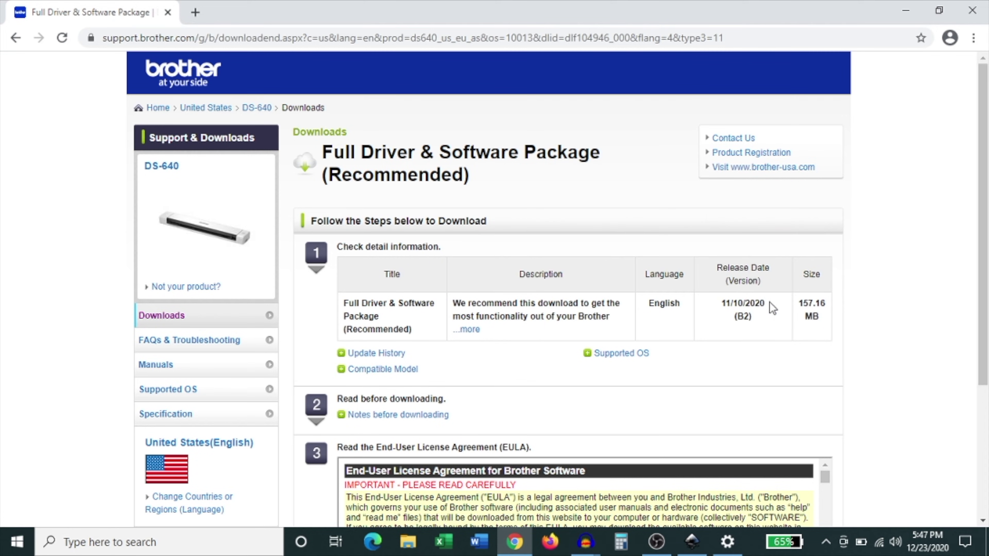
pyautogui.moveTo(984, 175); pyautogui.dragTo(981, 256)
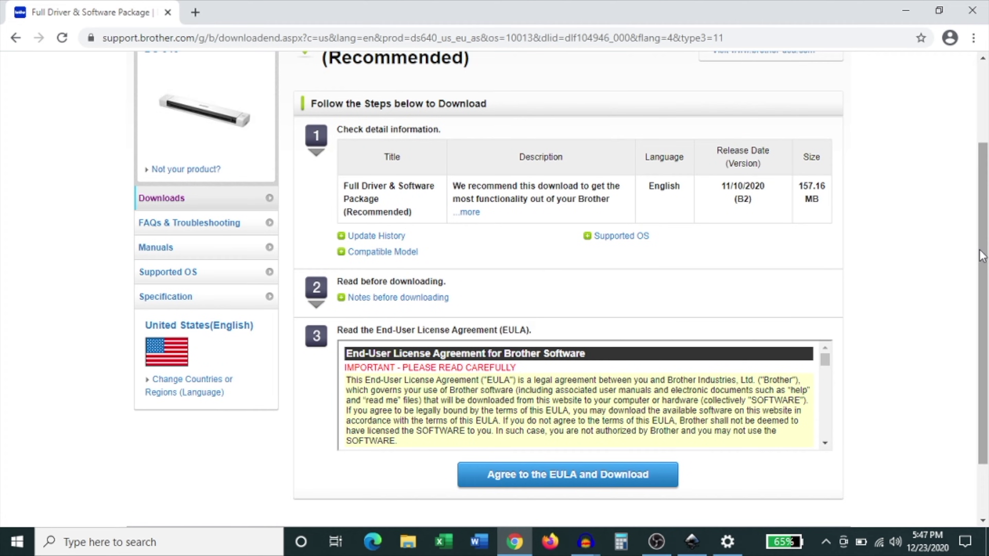
pyautogui.click(552, 475)
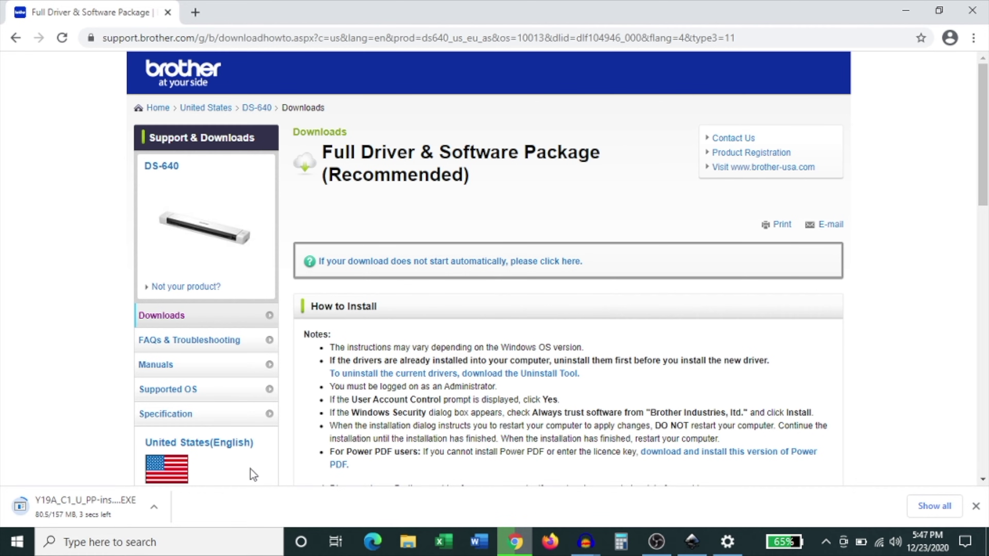
pyautogui.click(73, 514)
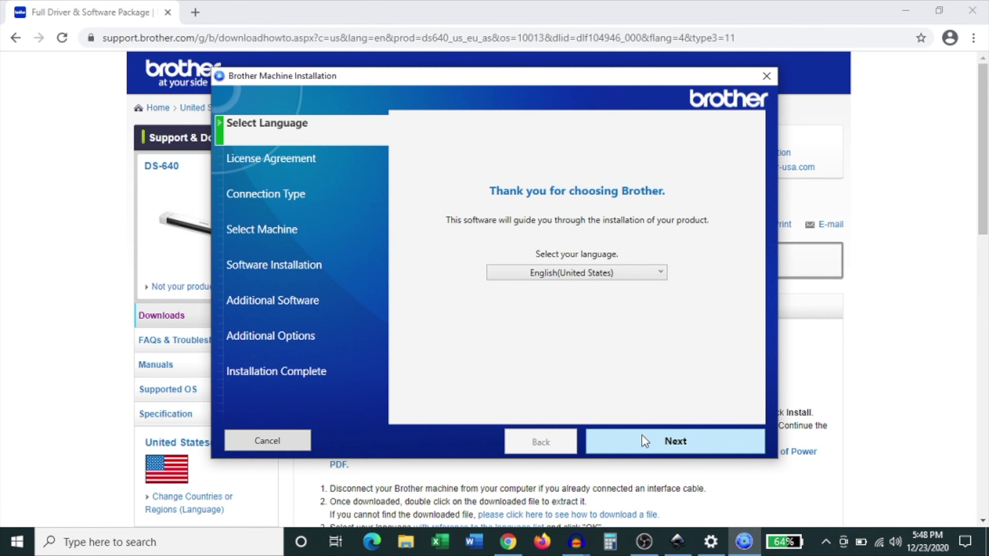
# Step: Keep English (United States), accept the licence and choose a USB connection
pyautogui.click(644, 436)
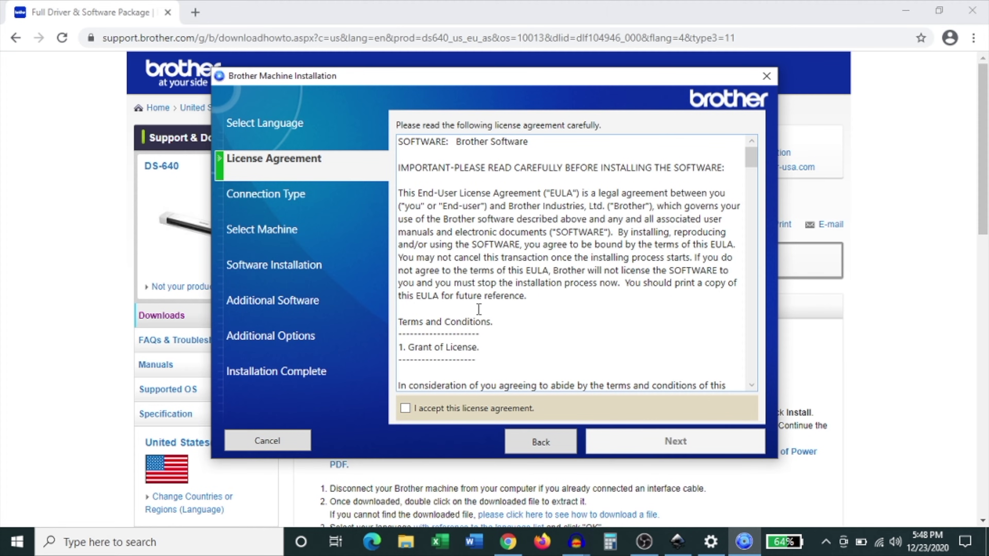
pyautogui.click(404, 408)
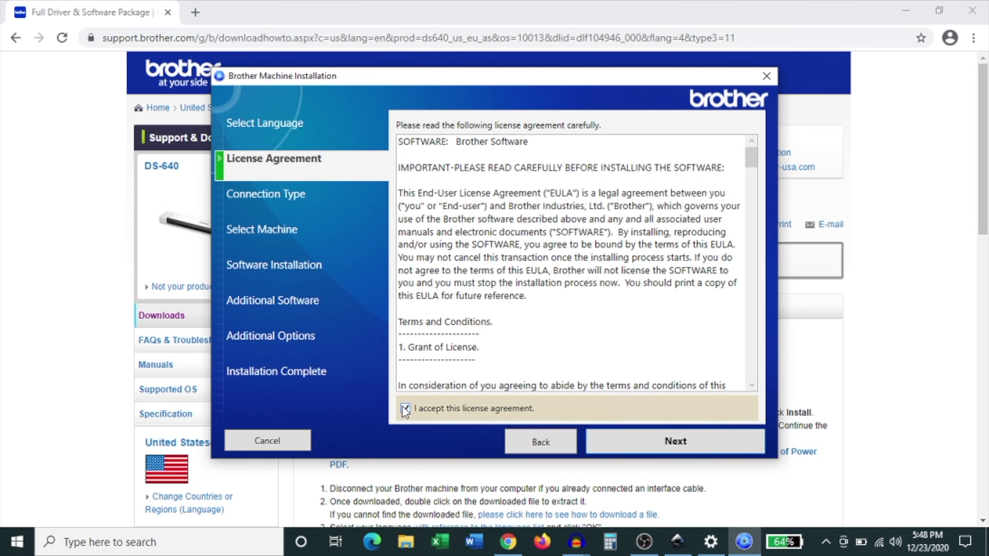
pyautogui.click(700, 444)
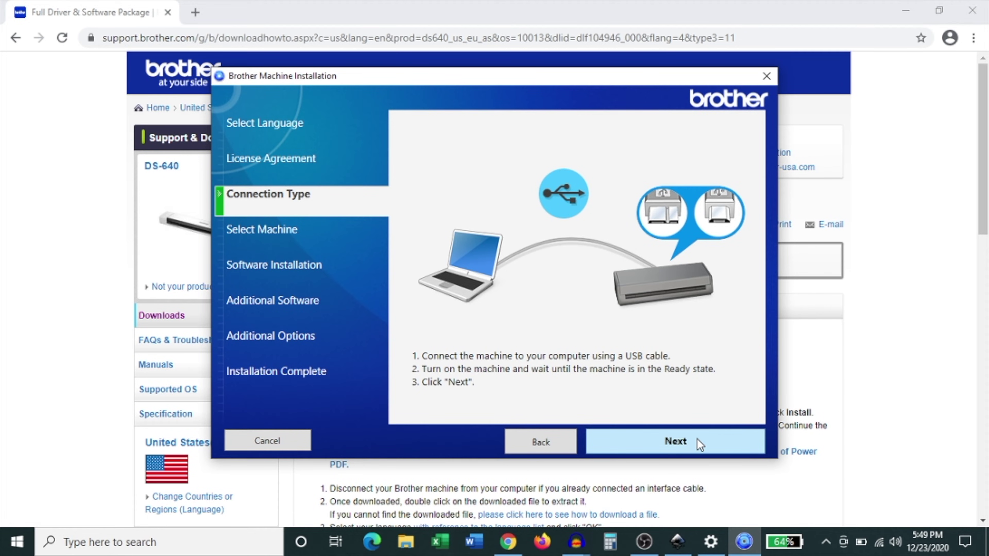
pyautogui.click(699, 443)
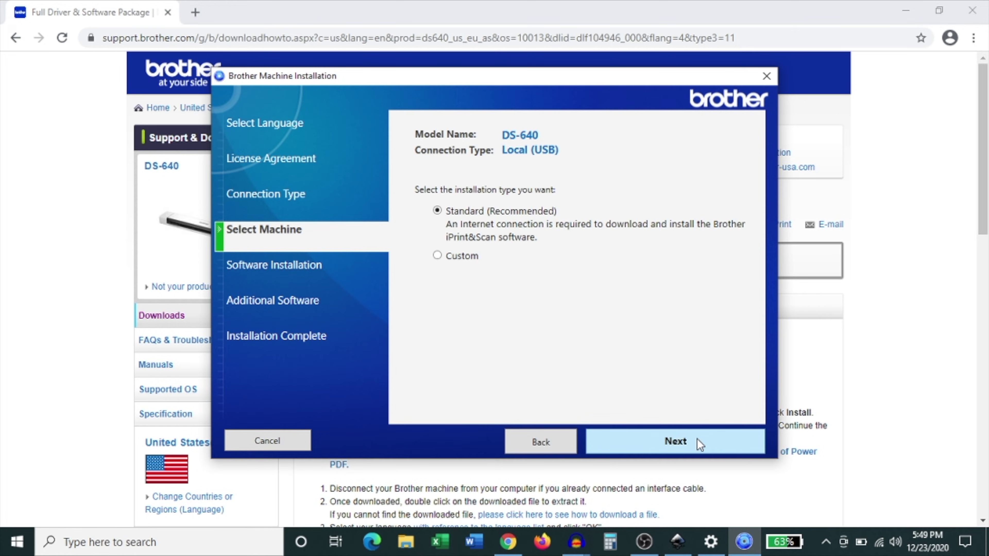
# Step: Run the Standard (Recommended) install, skip the optional software, and finish
pyautogui.click(666, 442)
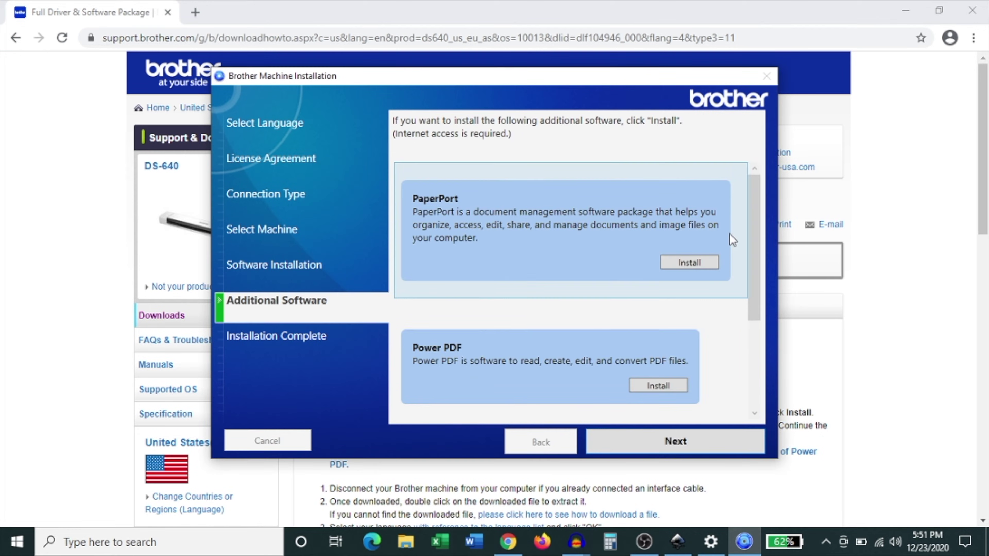
pyautogui.scroll(-3, 733, 240)
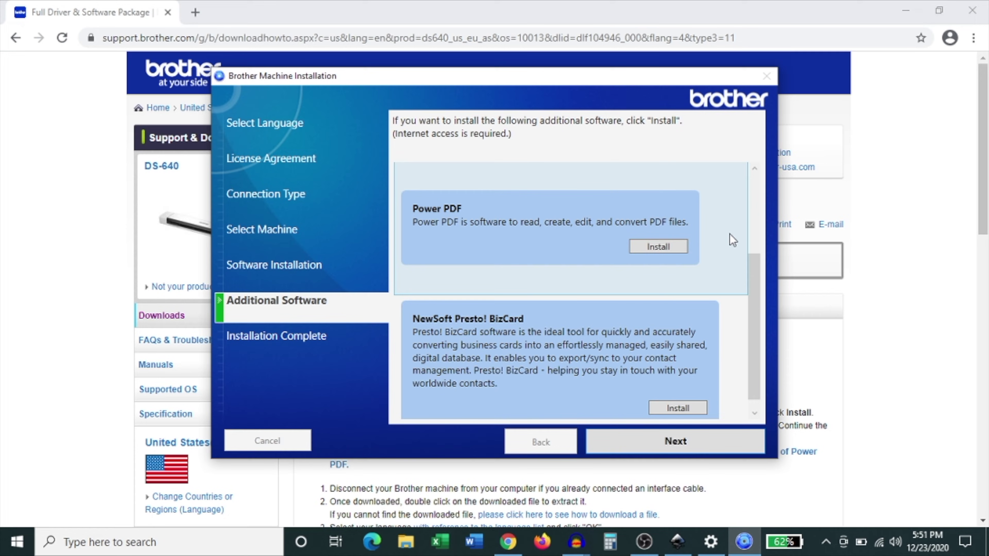
pyautogui.scroll(1, 732, 240)
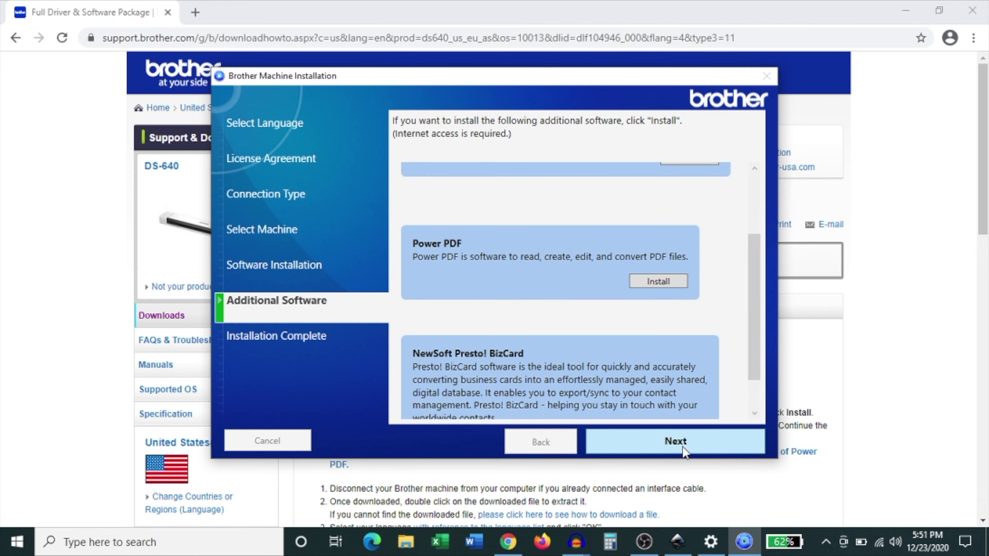
pyautogui.click(682, 449)
pyautogui.click(682, 449)
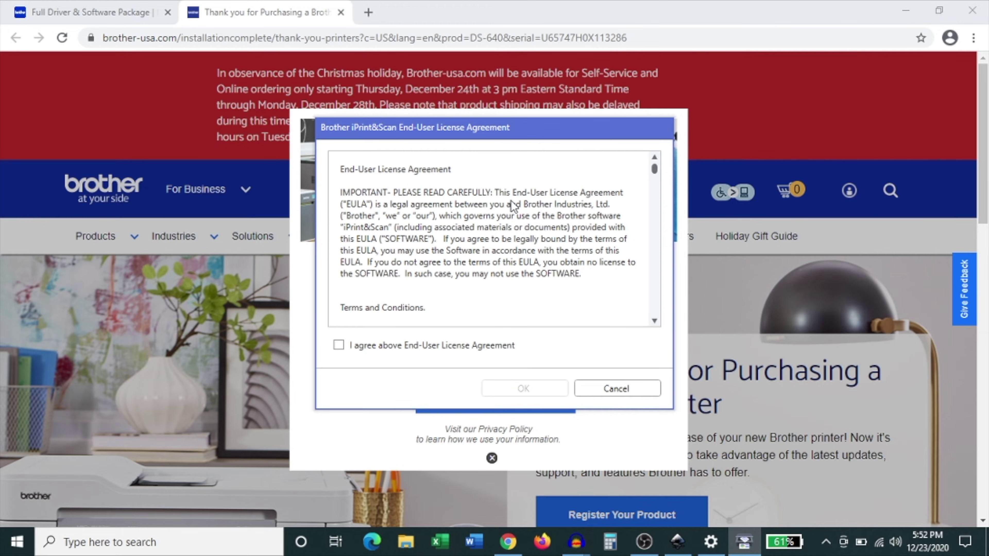
# Step: Accept the iPrint&Scan licence and select the USB-connected DS-640 as the machine
pyautogui.click(338, 345)
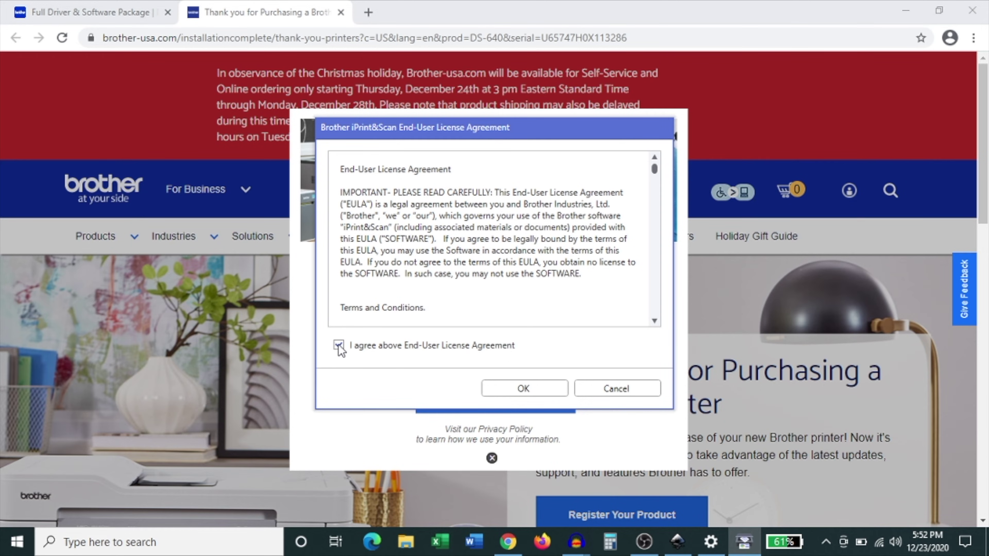
pyautogui.click(524, 389)
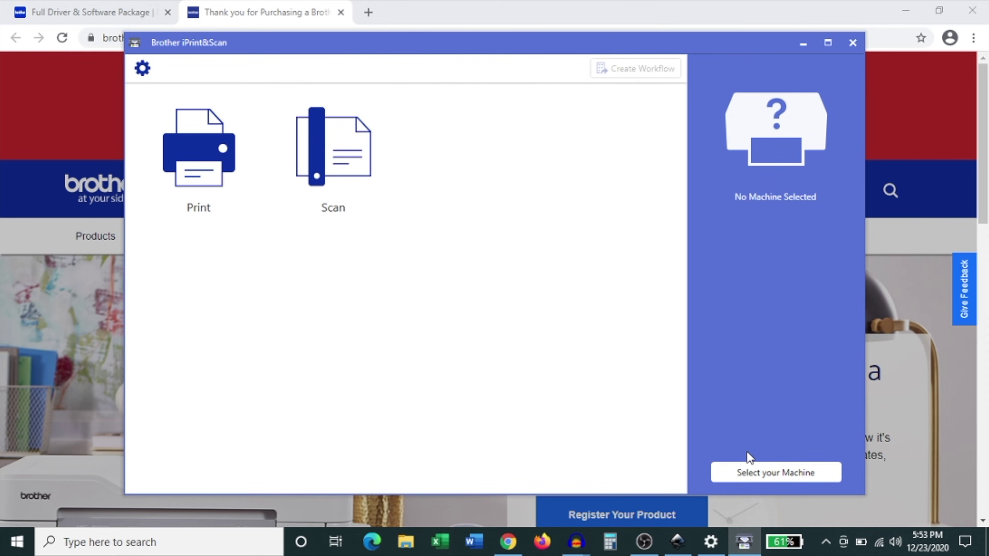
pyautogui.click(753, 479)
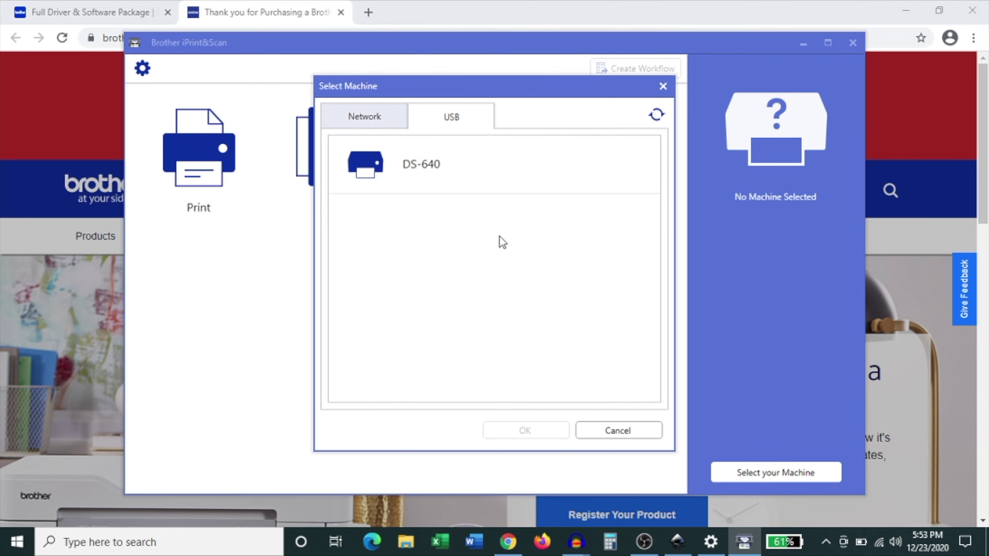
pyautogui.click(411, 177)
pyautogui.click(531, 433)
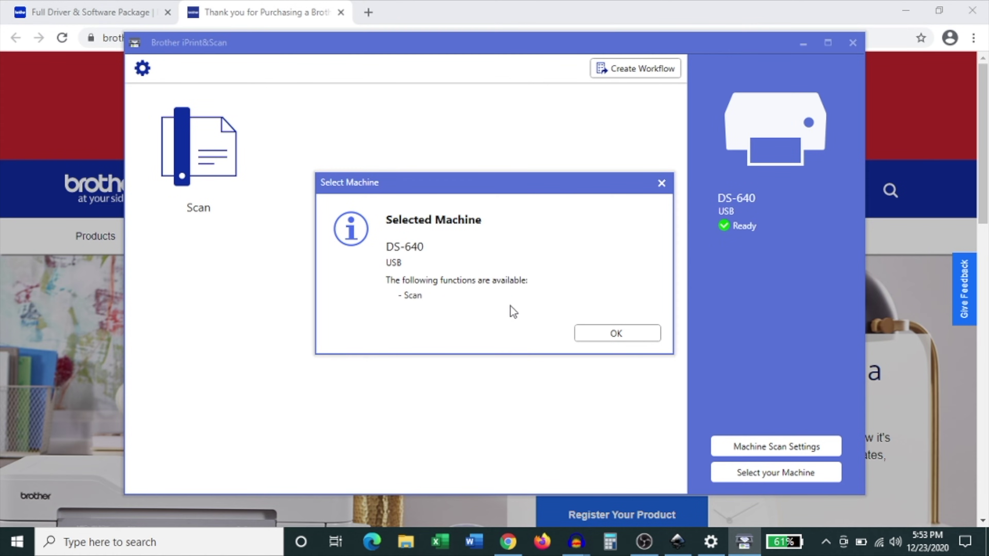
pyautogui.click(623, 335)
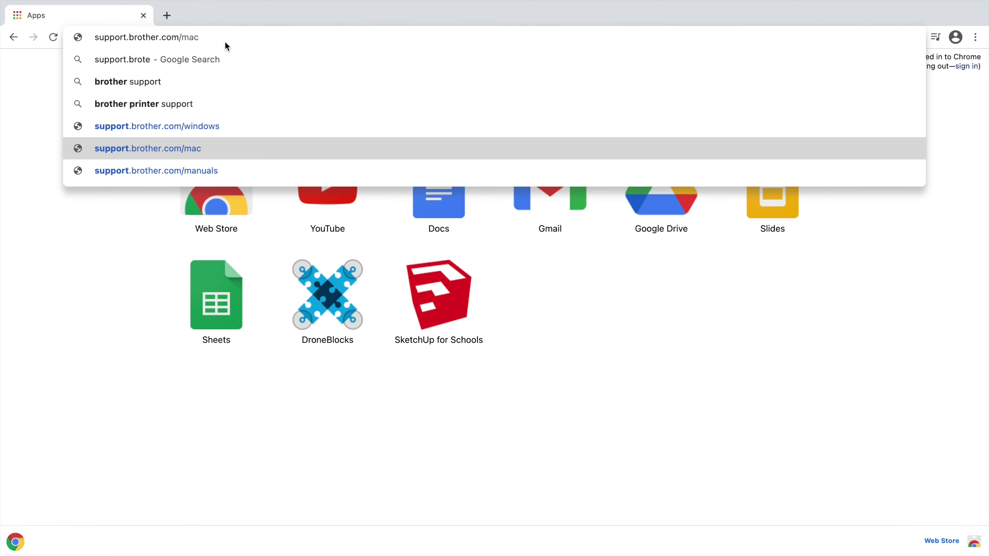
# Step: Load support.brother.com/mac, open Document Scanner and pick DS-640 from the list
pyautogui.press('Return')
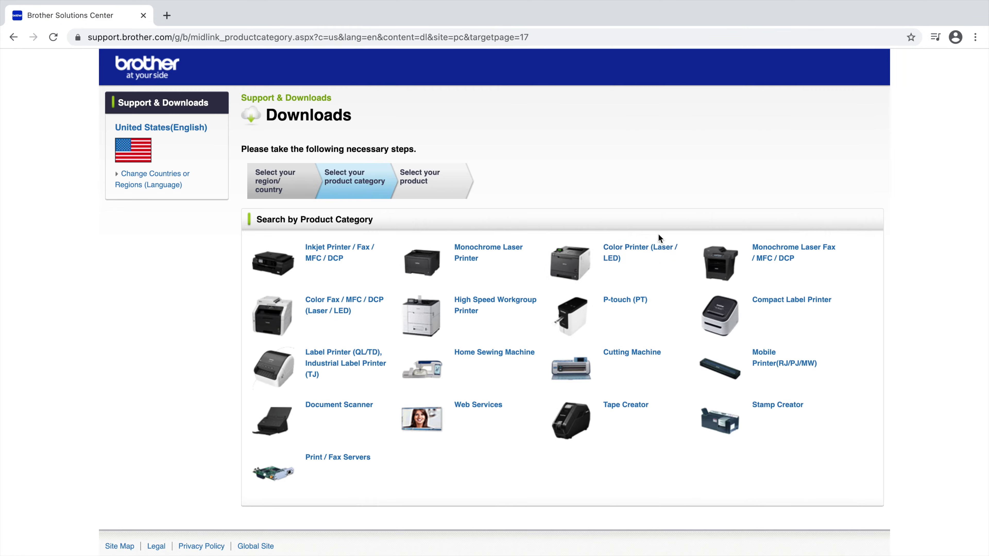
pyautogui.click(678, 246)
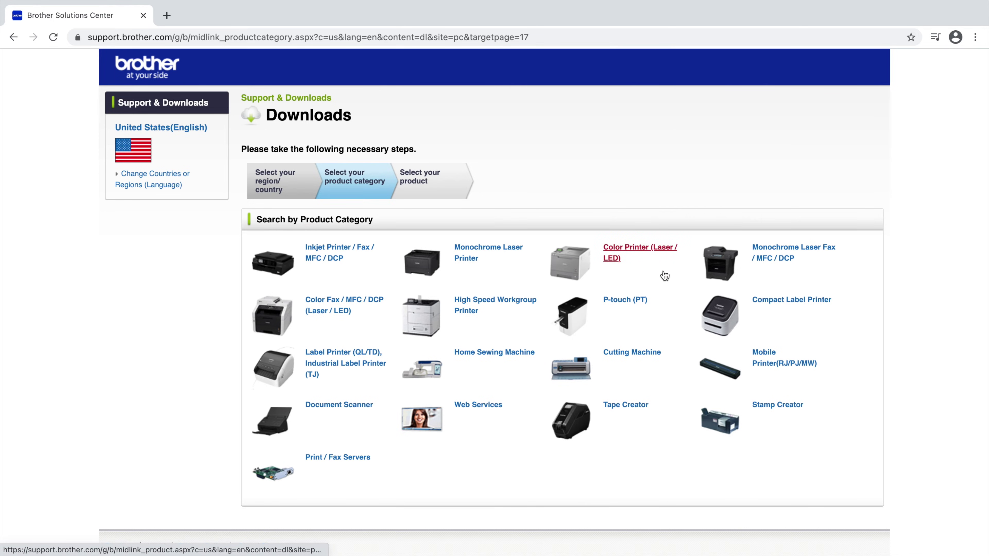
pyautogui.click(351, 409)
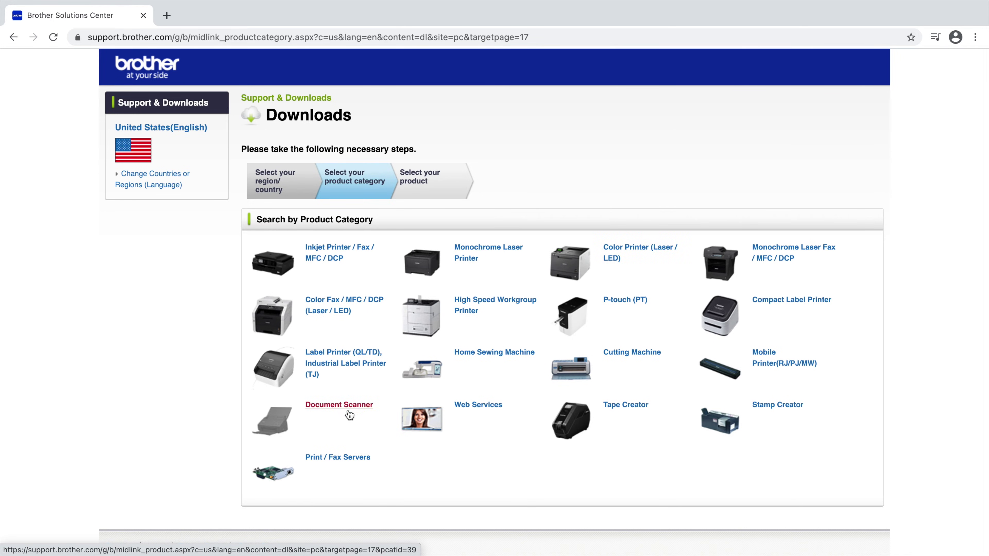
pyautogui.scroll(-10, 930, 301)
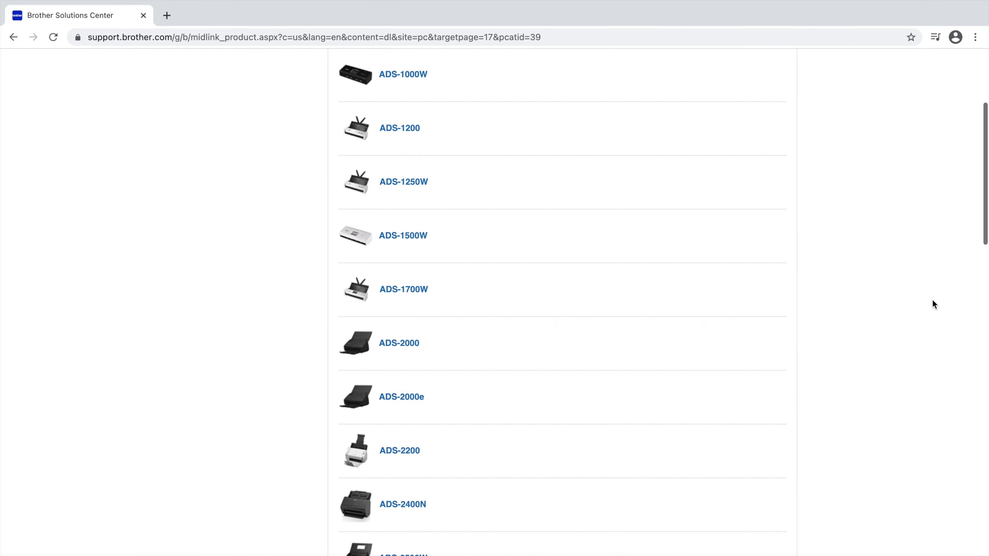
pyautogui.scroll(-15, 929, 302)
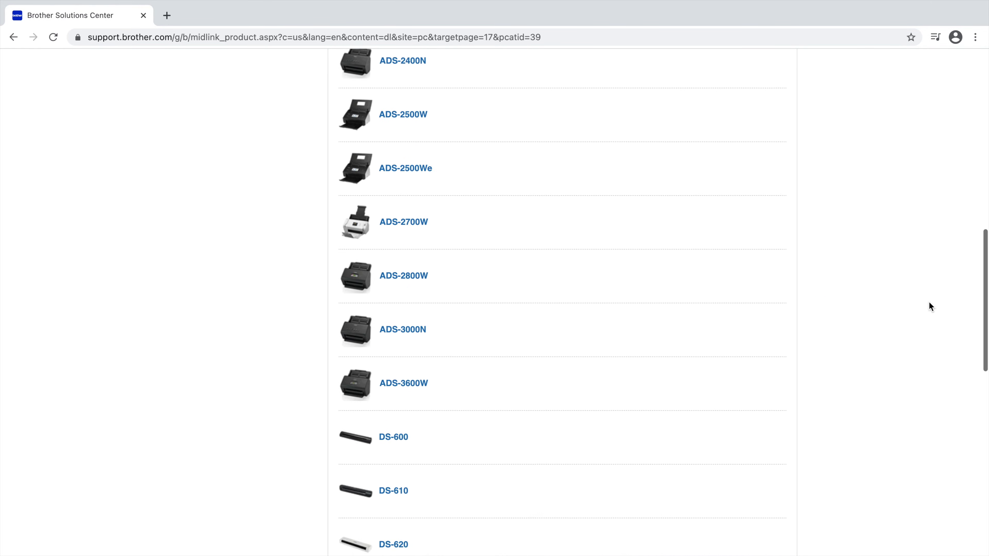
pyautogui.scroll(-1, 929, 305)
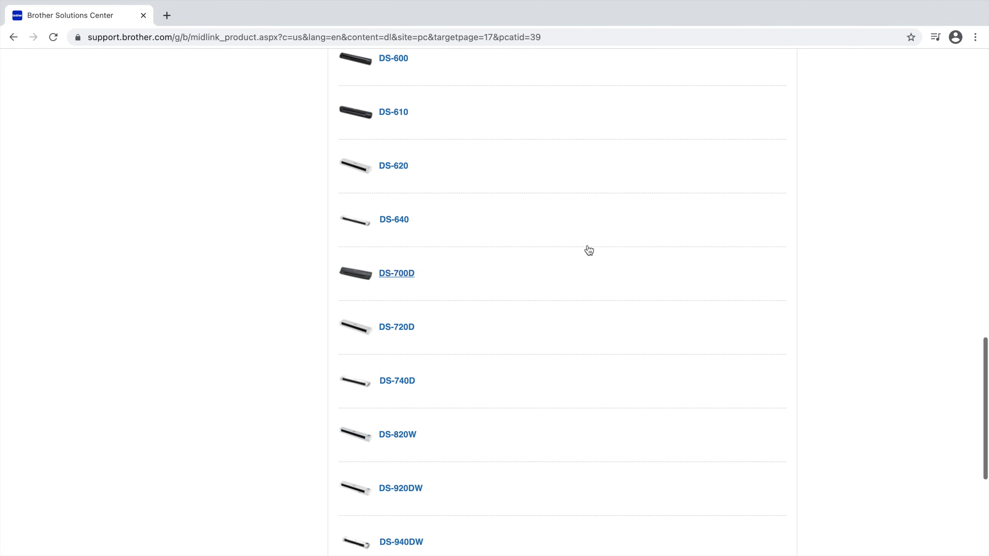
pyautogui.click(392, 225)
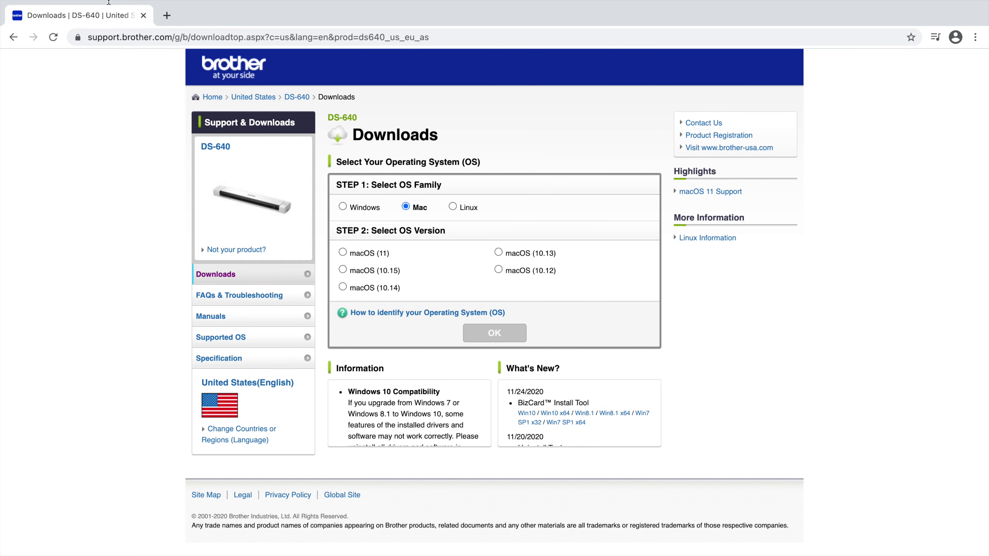
# Step: Confirm in About This Mac that it runs macOS Big Sur 11.1, then choose macOS (11)
pyautogui.moveTo(15, 2)
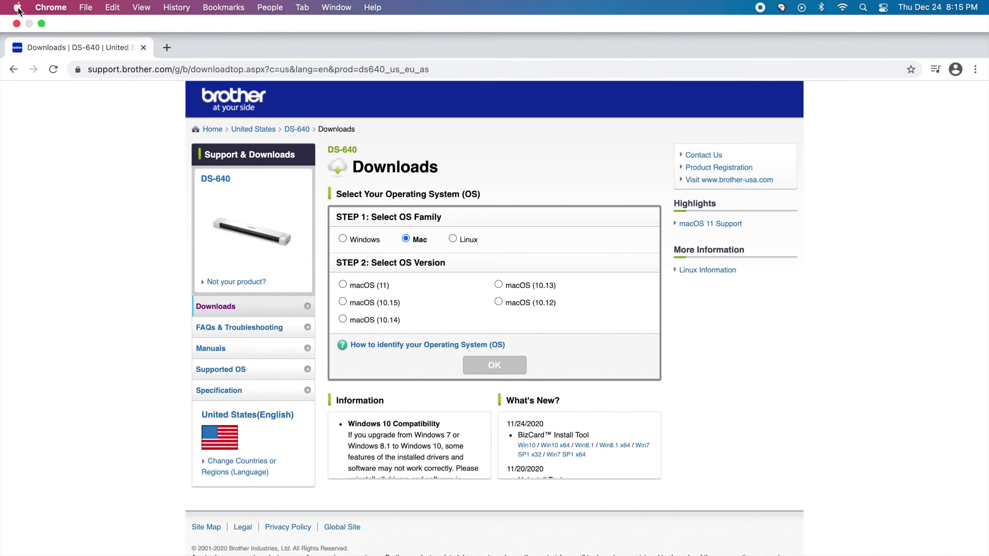
pyautogui.click(18, 8)
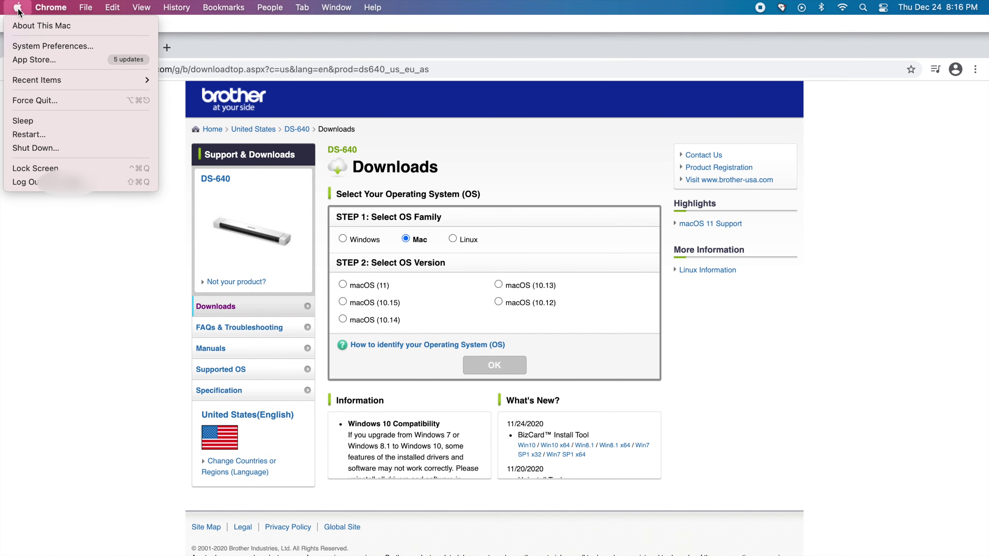
pyautogui.click(22, 26)
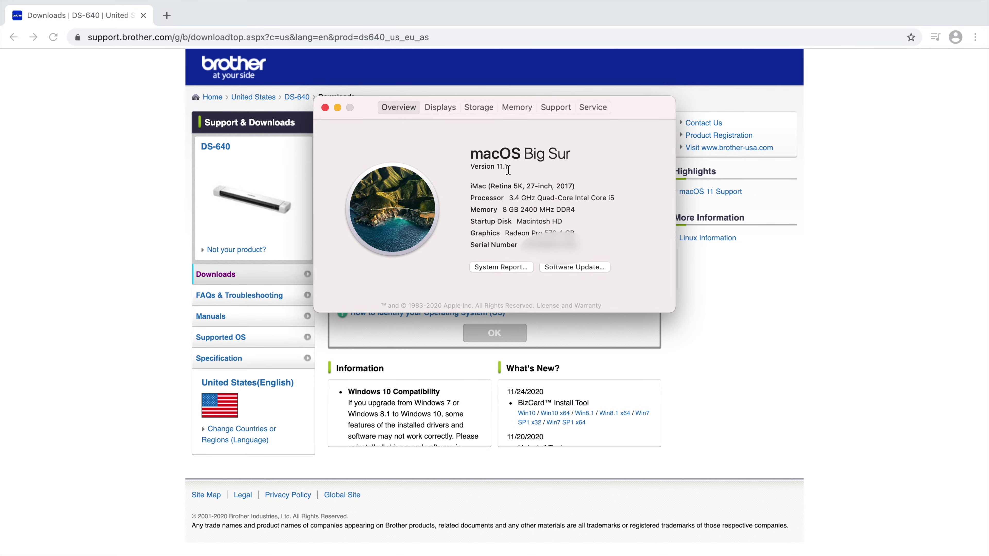
pyautogui.press('super+w')
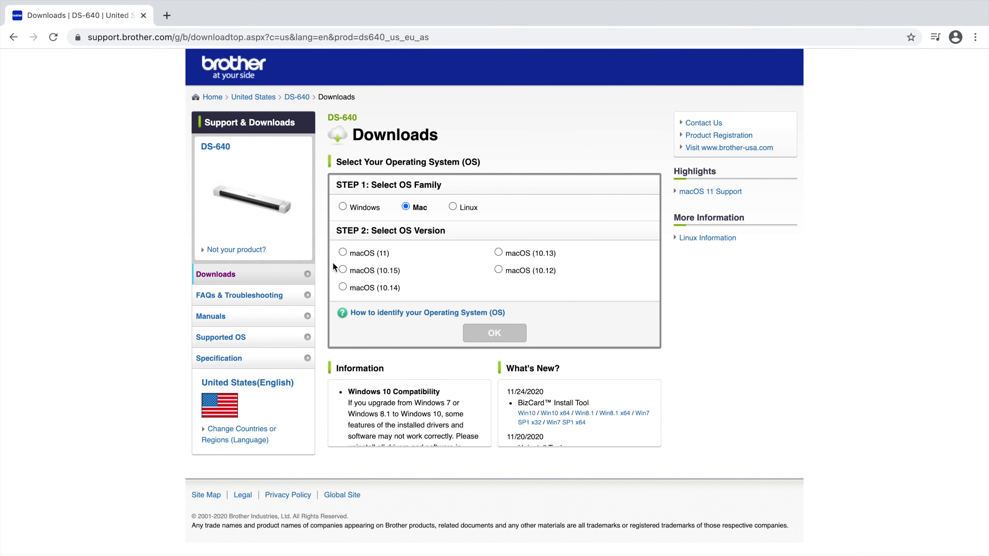
pyautogui.click(342, 252)
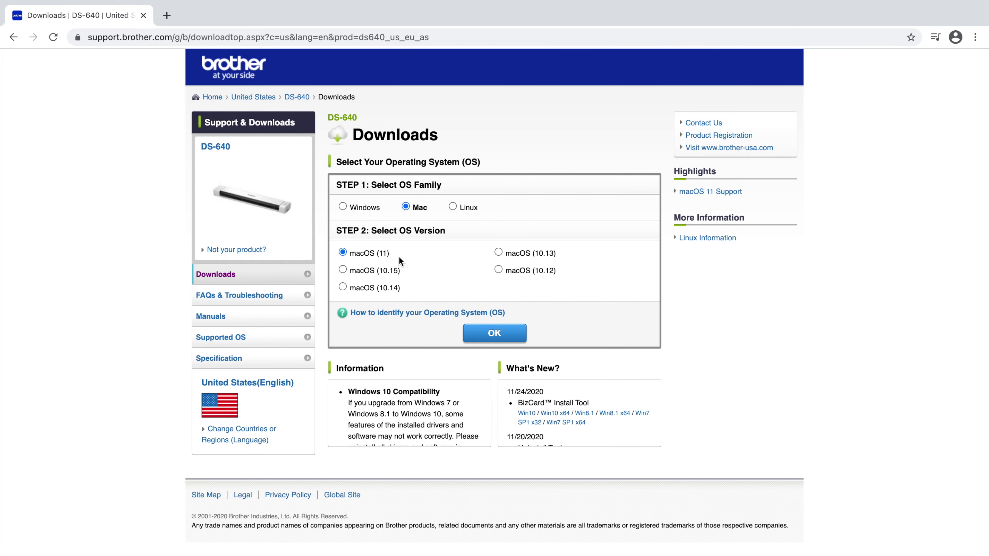
# Step: Download the Scanner Driver (ICA) for macOS (11) after agreeing to the EULA, and open the .dmg
pyautogui.click(494, 333)
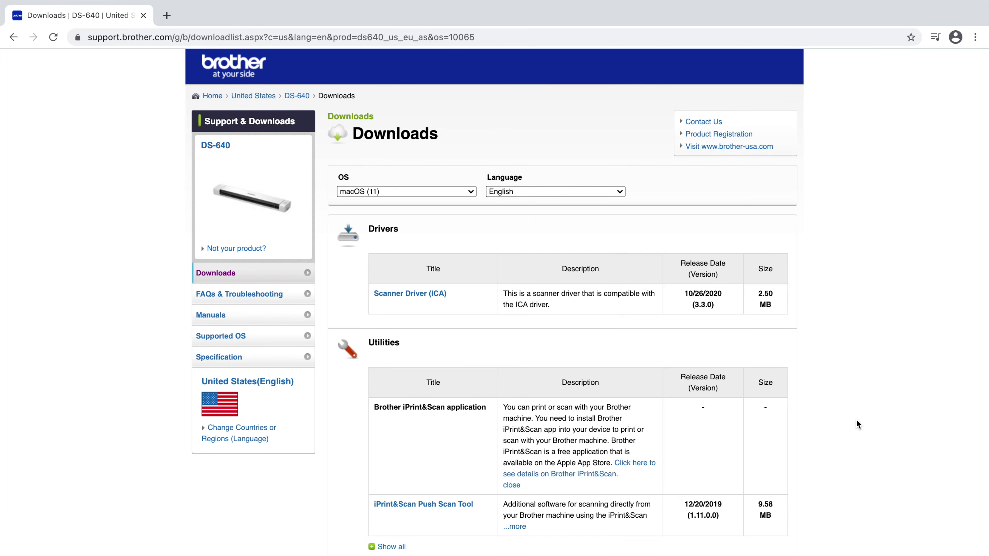
pyautogui.scroll(-2, 397, 270)
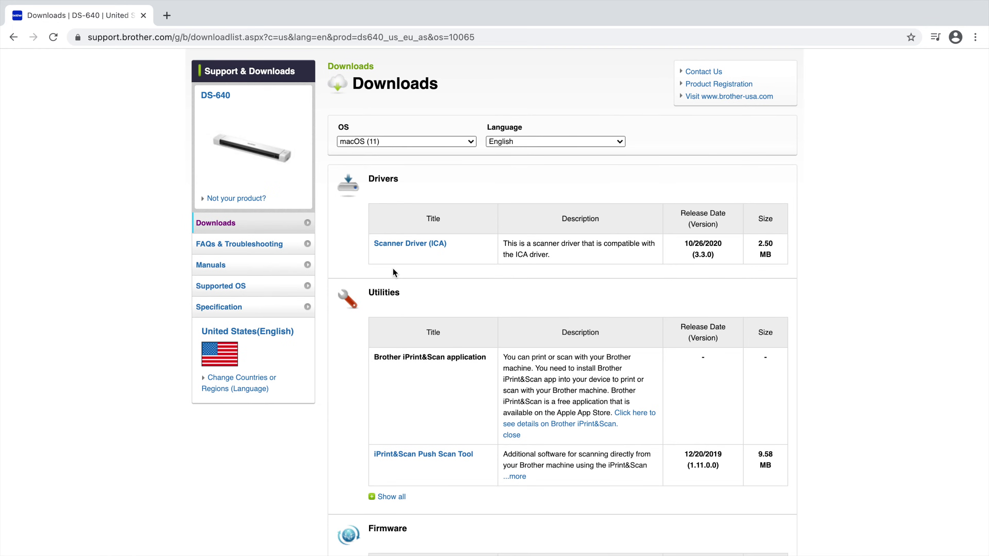
pyautogui.click(397, 247)
pyautogui.click(395, 246)
pyautogui.scroll(-10, 480, 419)
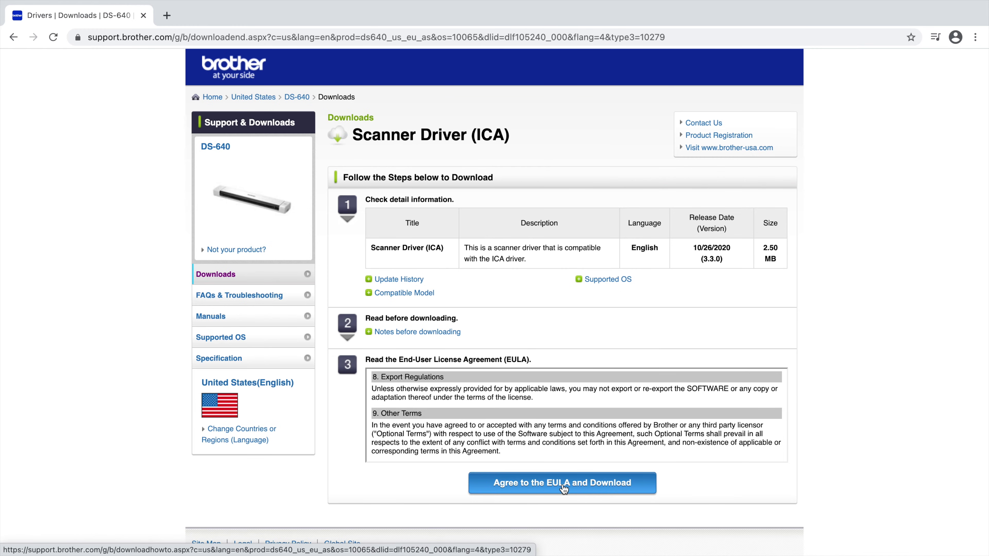
pyautogui.click(597, 489)
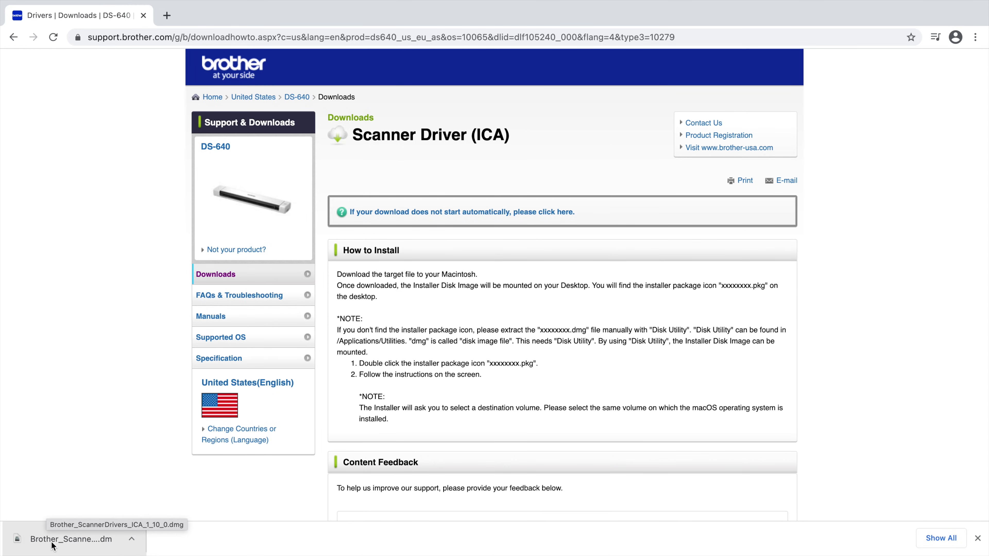
pyautogui.click(53, 545)
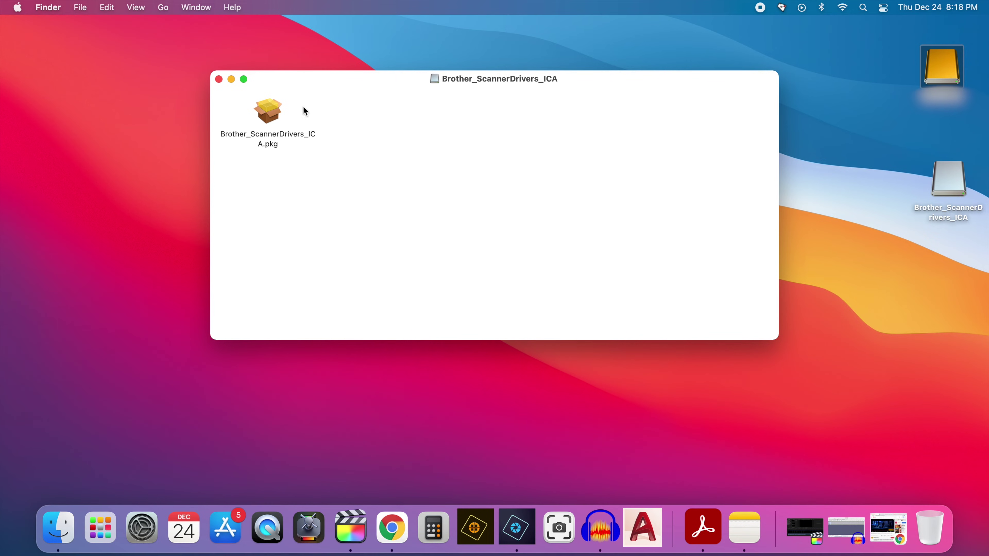
# Step: Install Brother_ScannerDrivers_ICA.pkg, accepting the licence, then move the installer to Trash
pyautogui.doubleClick(266, 133)
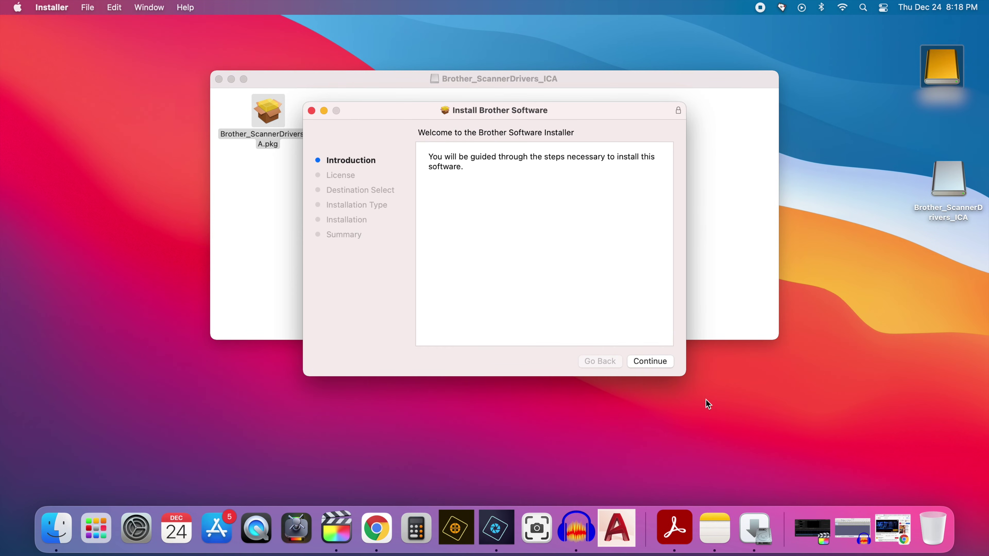
pyautogui.click(658, 364)
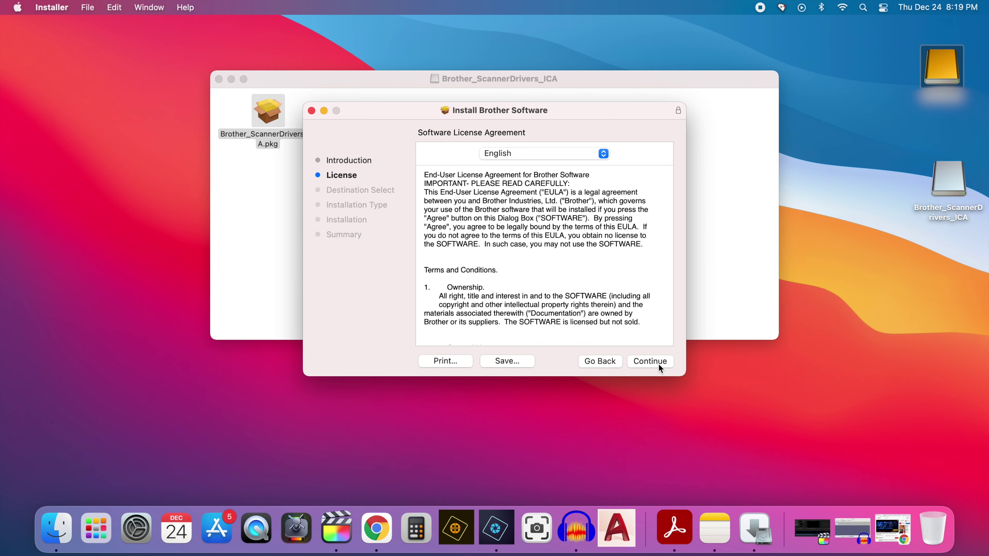
pyautogui.click(657, 363)
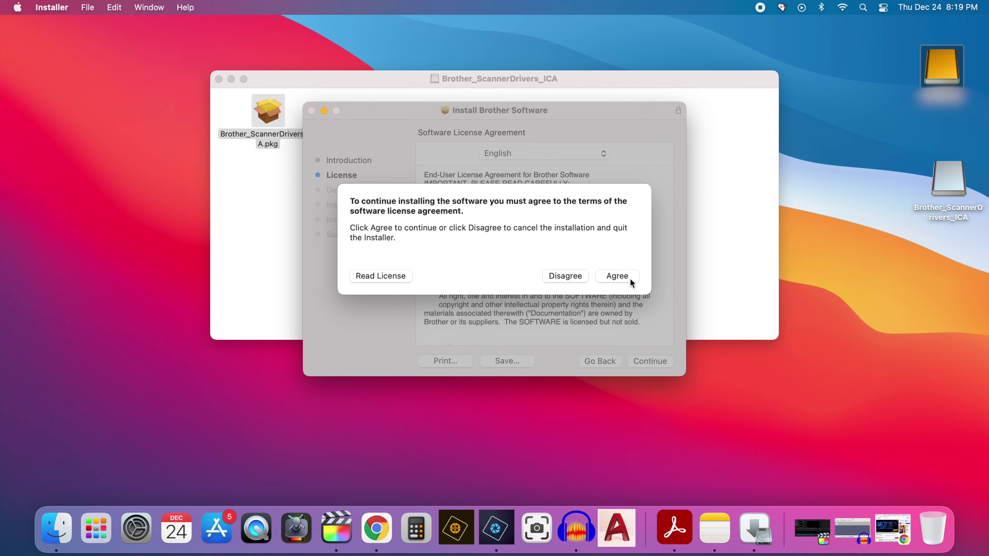
pyautogui.click(620, 277)
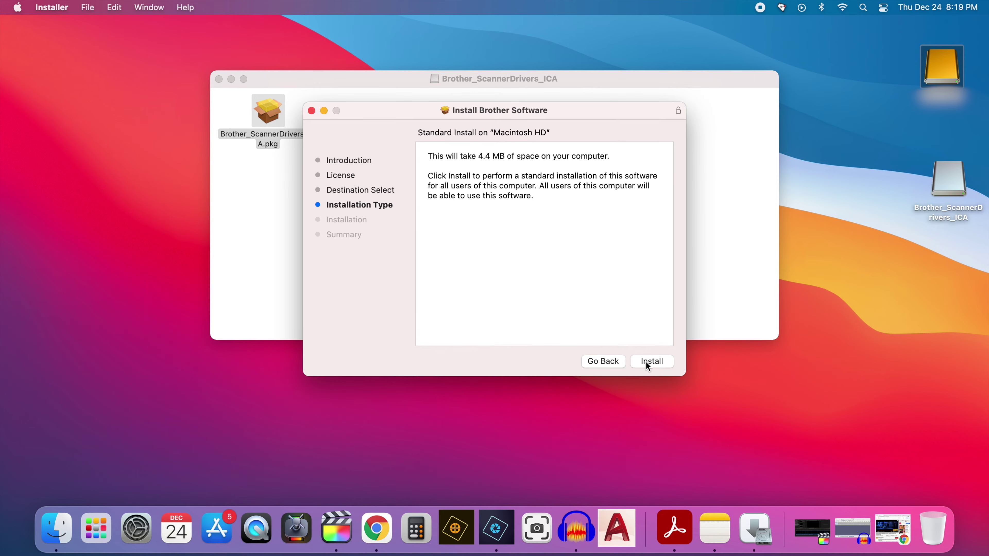
pyautogui.click(648, 361)
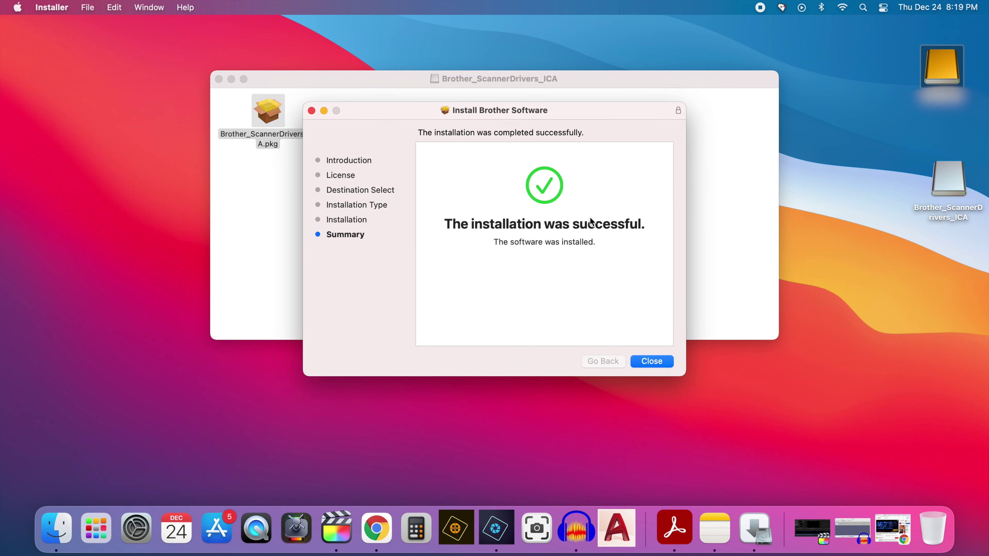
pyautogui.click(658, 363)
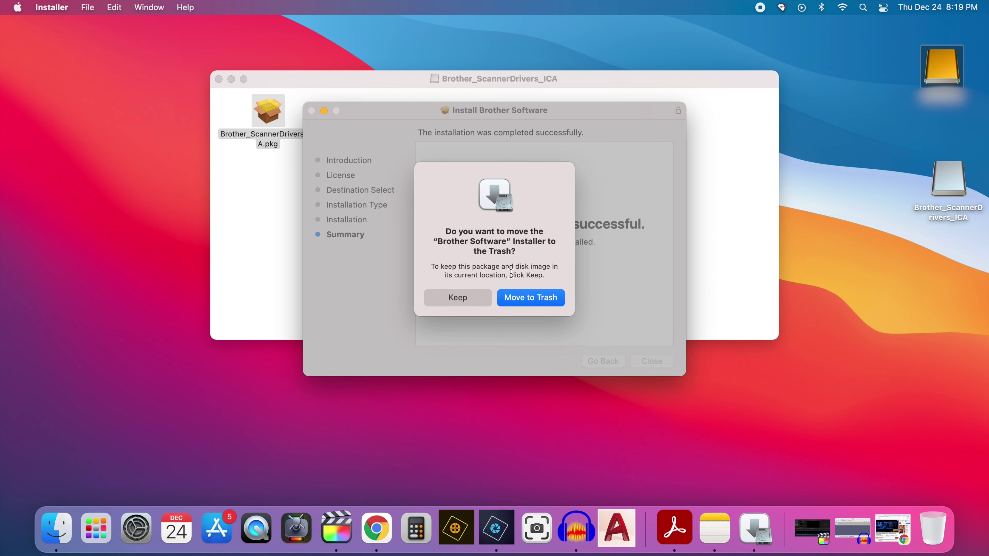
pyautogui.click(530, 295)
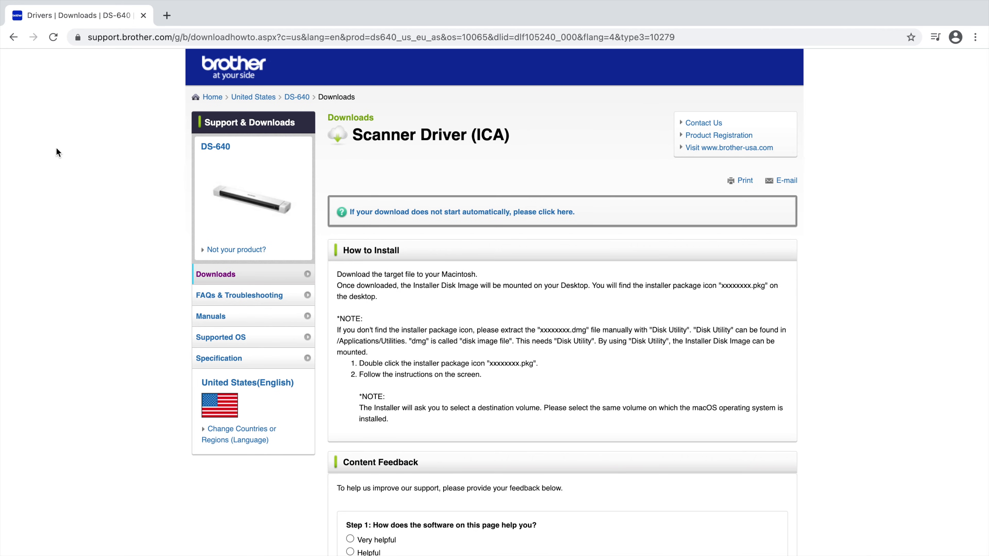
# Step: Go back to the DS-640 downloads and open the iPrint&Scan Mac App Store page
pyautogui.click(13, 39)
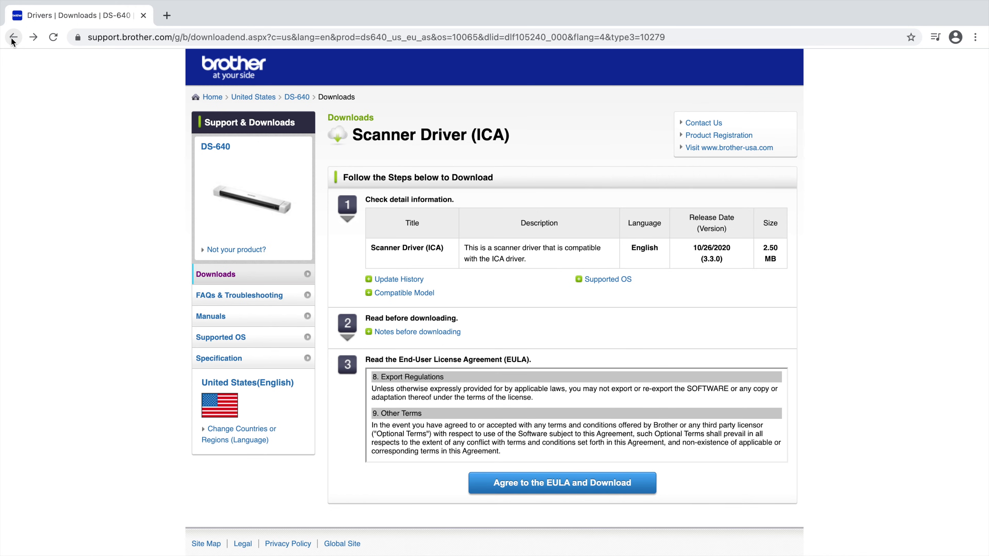
pyautogui.click(13, 38)
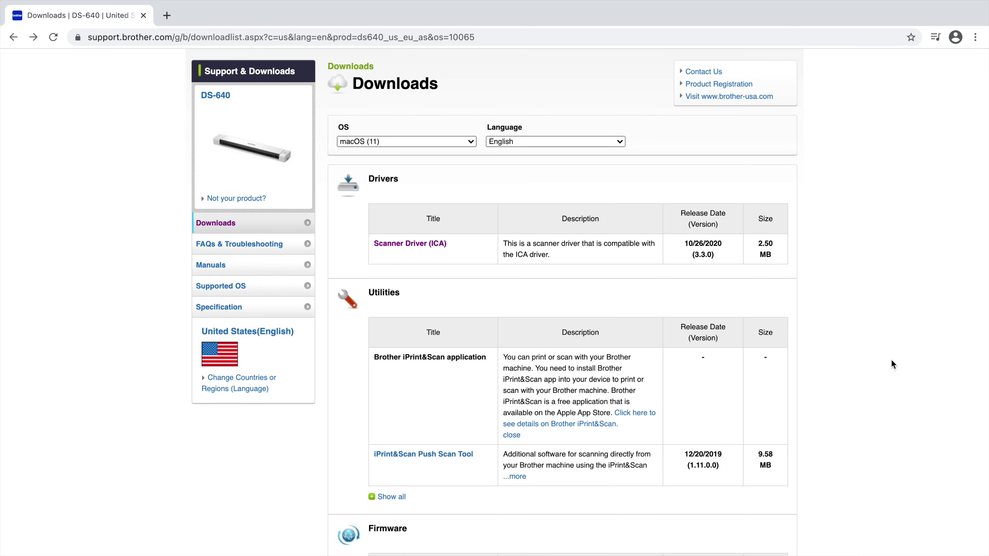
pyautogui.click(640, 418)
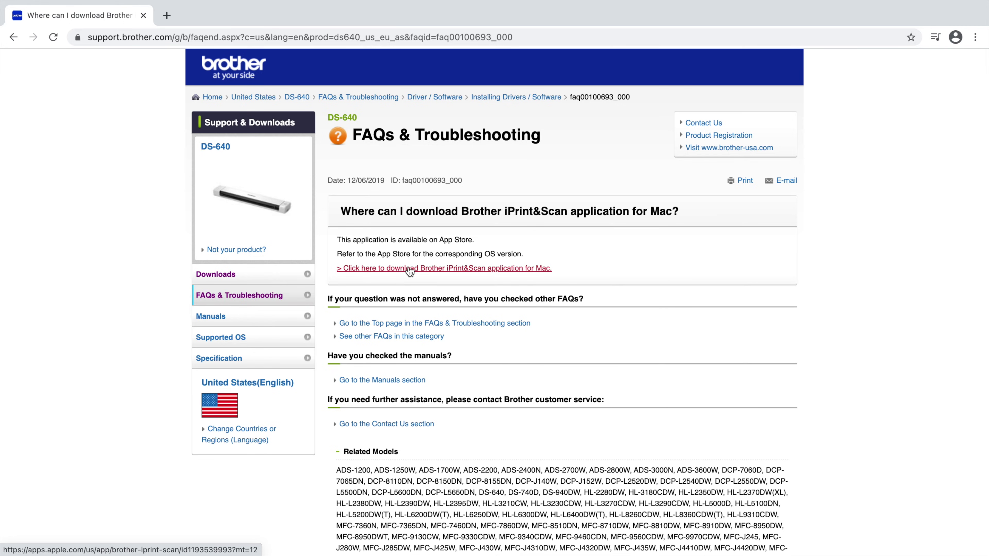
pyautogui.click(409, 269)
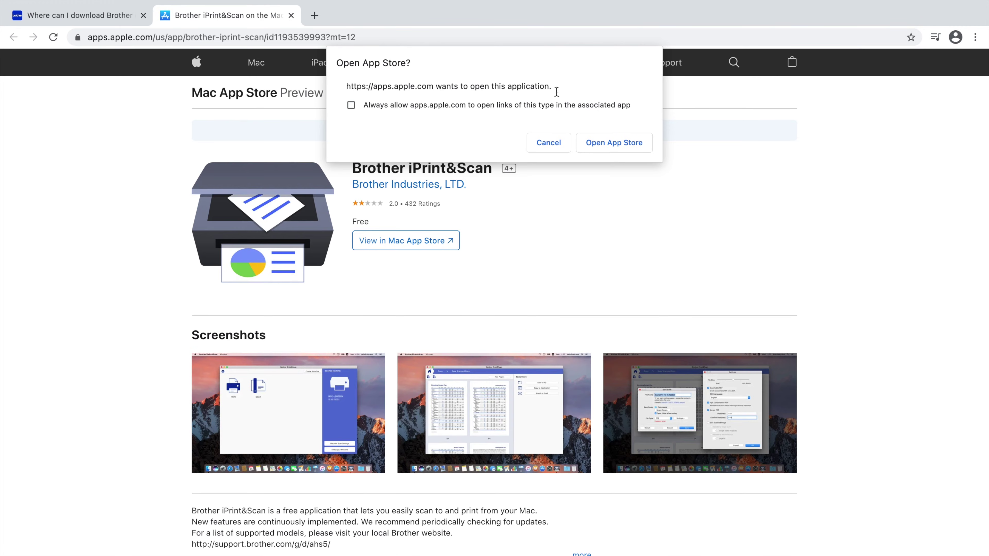
# Step: Install the free Brother iPrint&Scan app from the App Store using the Apple ID password, then launch it
pyautogui.click(615, 144)
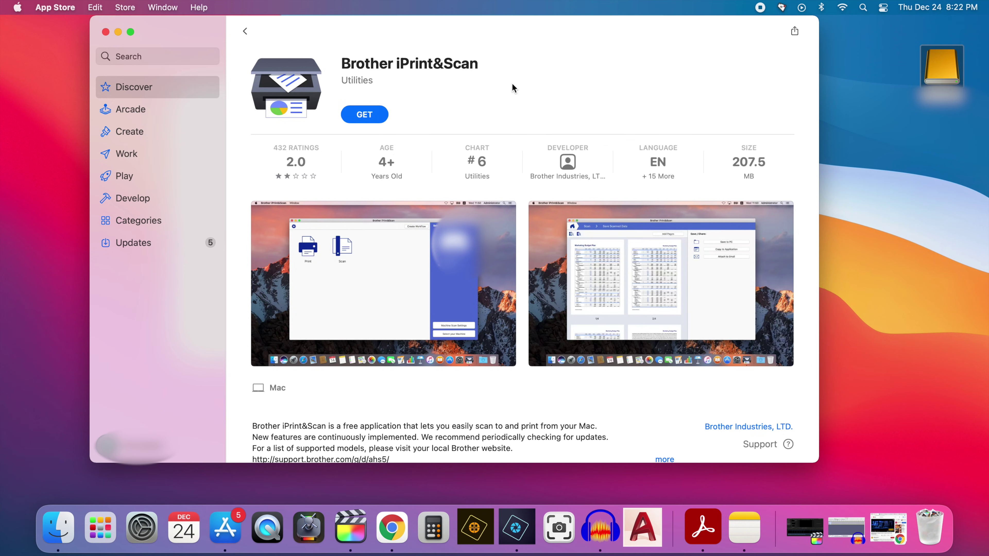
pyautogui.click(374, 118)
pyautogui.click(374, 115)
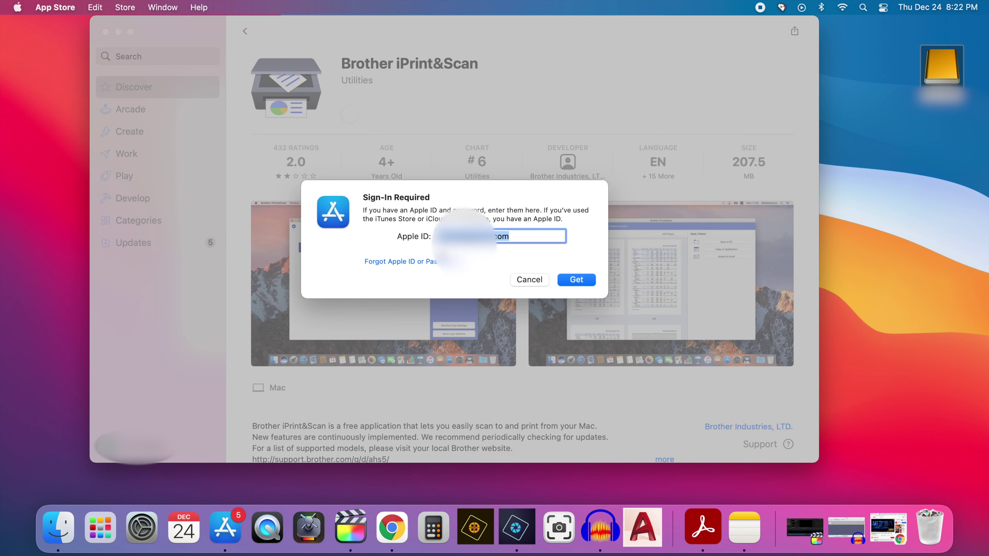
pyautogui.press('Tab')
pyautogui.click(586, 291)
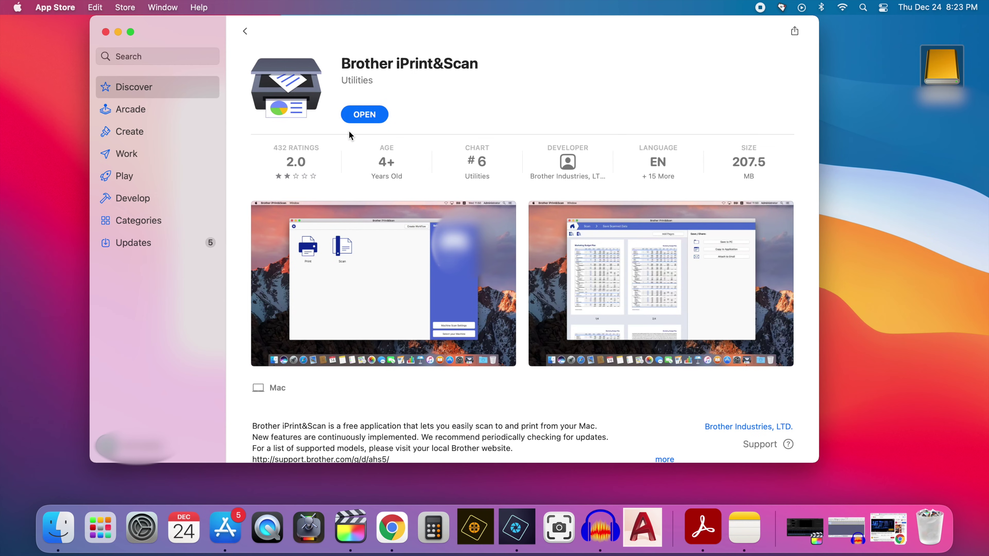
pyautogui.click(367, 113)
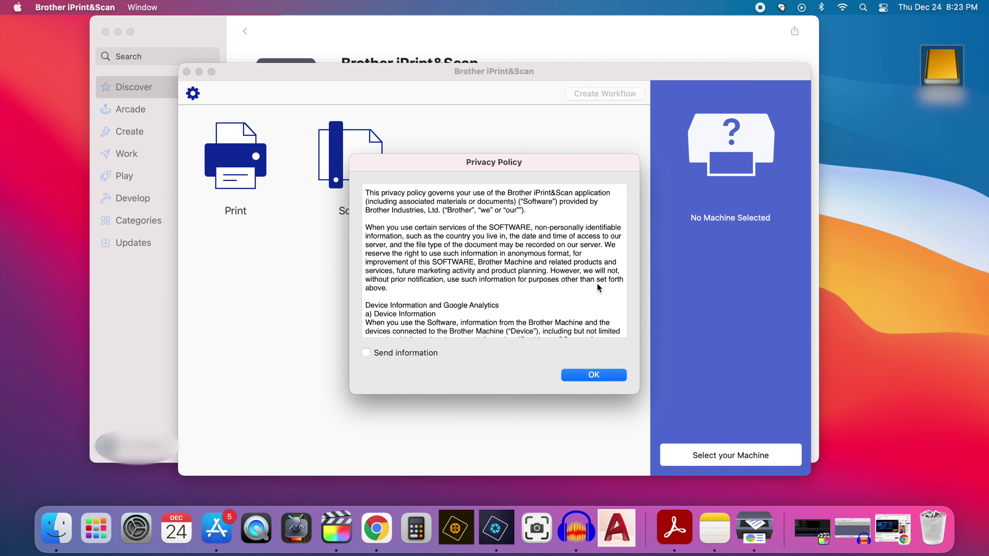
# Step: Accept the privacy policy, select the USB-connected DS-640 as the machine, and open its Scan page
pyautogui.click(594, 377)
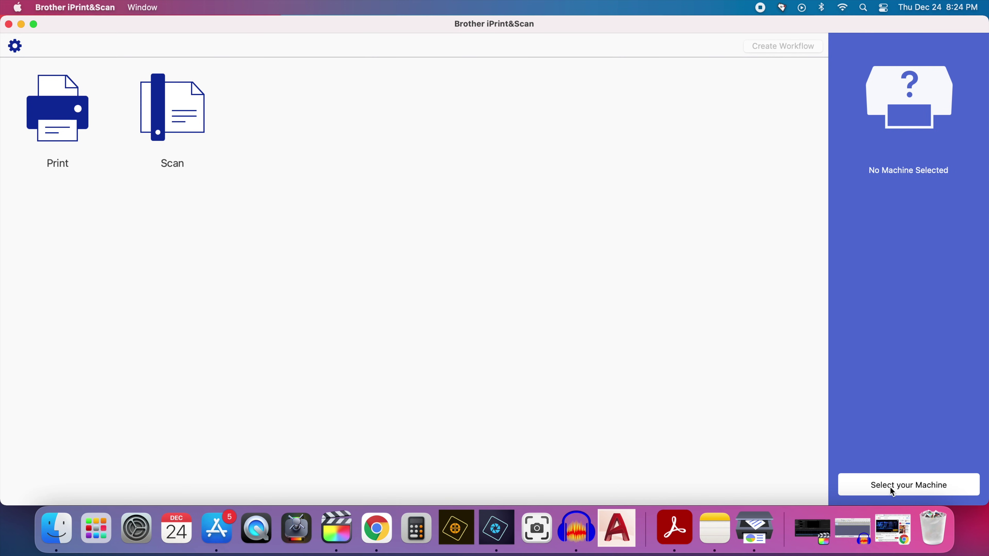
pyautogui.click(895, 492)
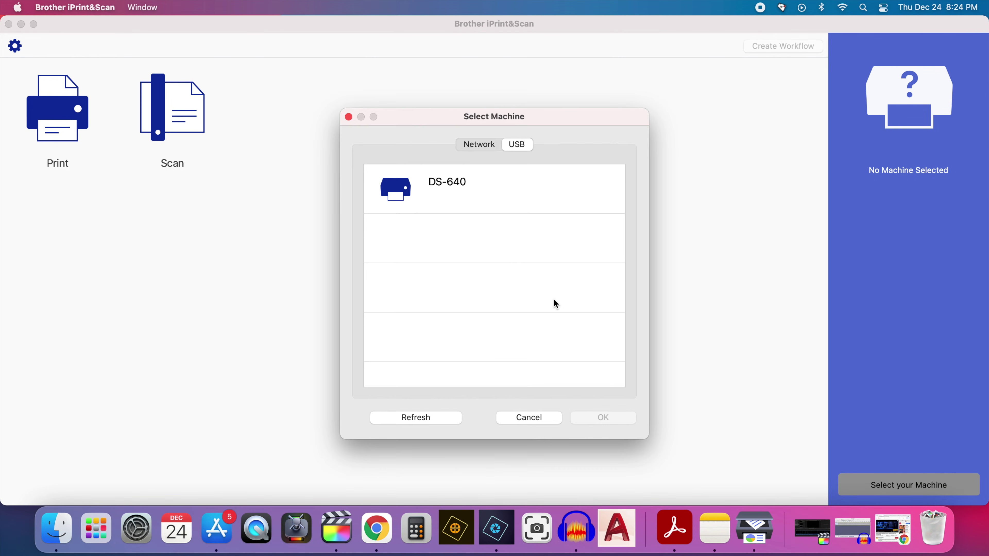
pyautogui.click(452, 185)
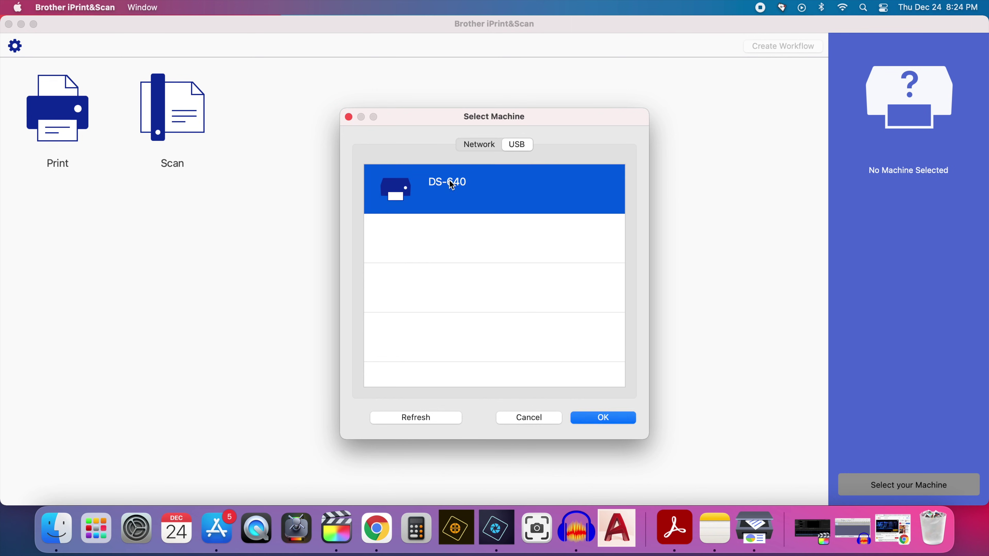
pyautogui.click(615, 423)
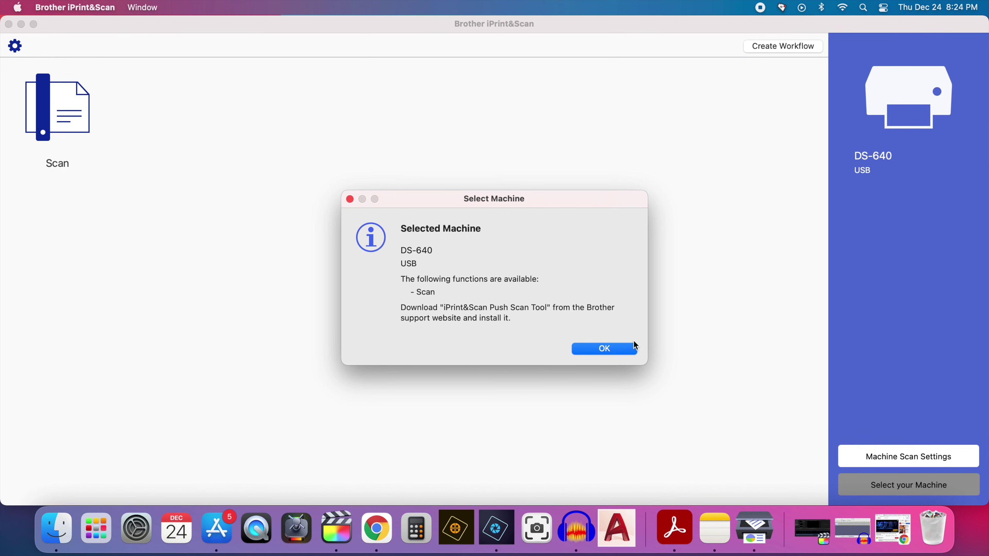
pyautogui.click(621, 352)
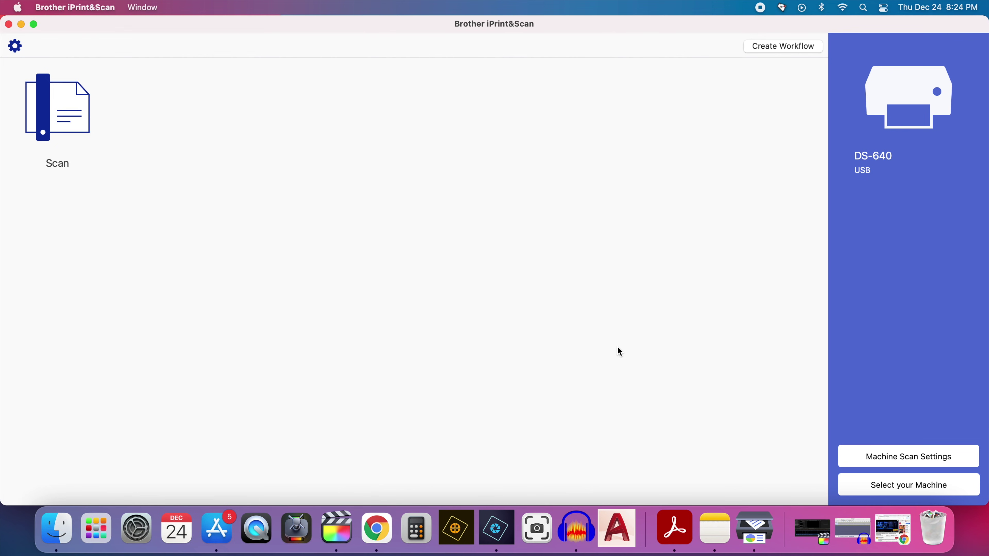
pyautogui.click(75, 113)
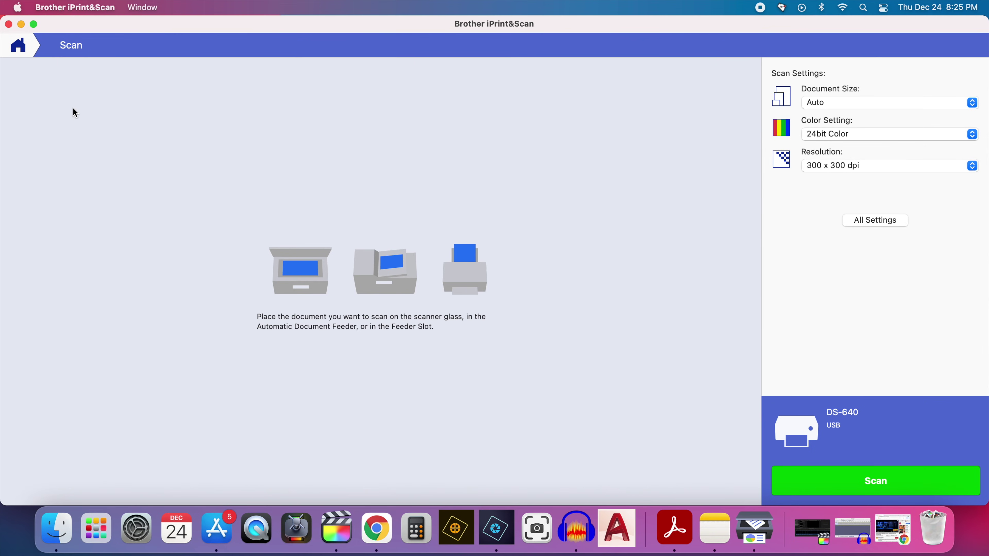